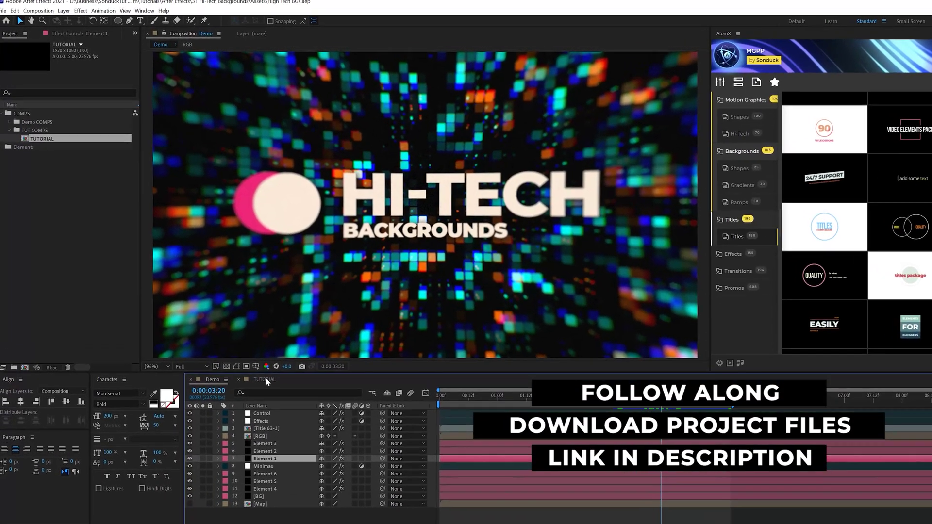
In the TUTORIAL comp, create a new solid layer named 'Element 1'
left_click(253, 363)
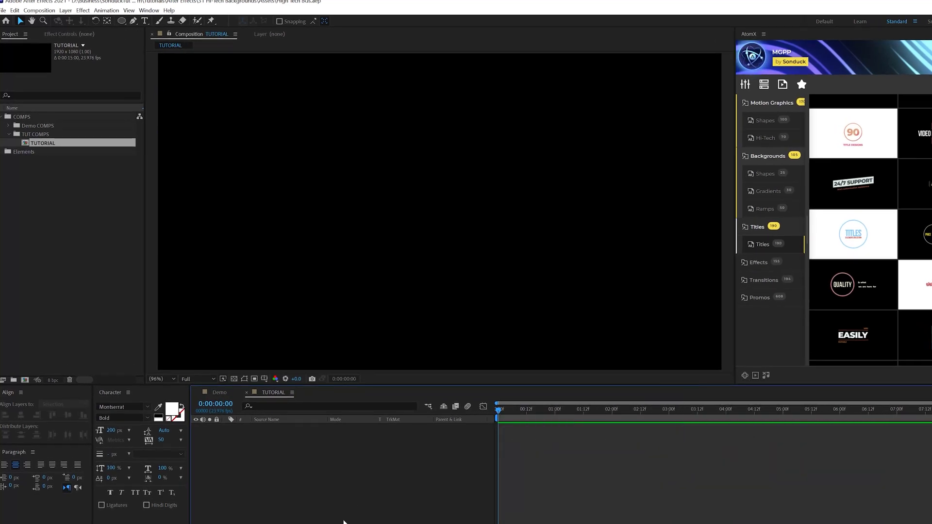
left_click(65, 11)
mouse_move(97, 18)
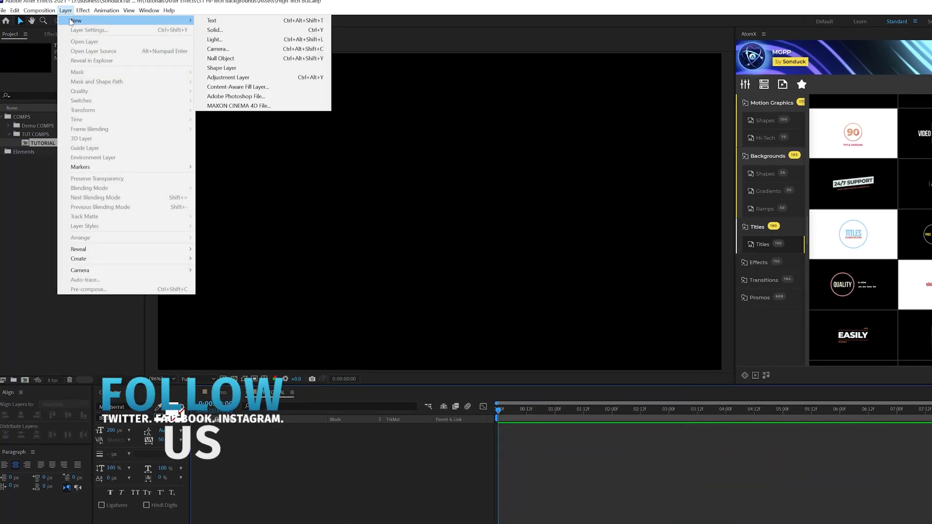
left_click(241, 28)
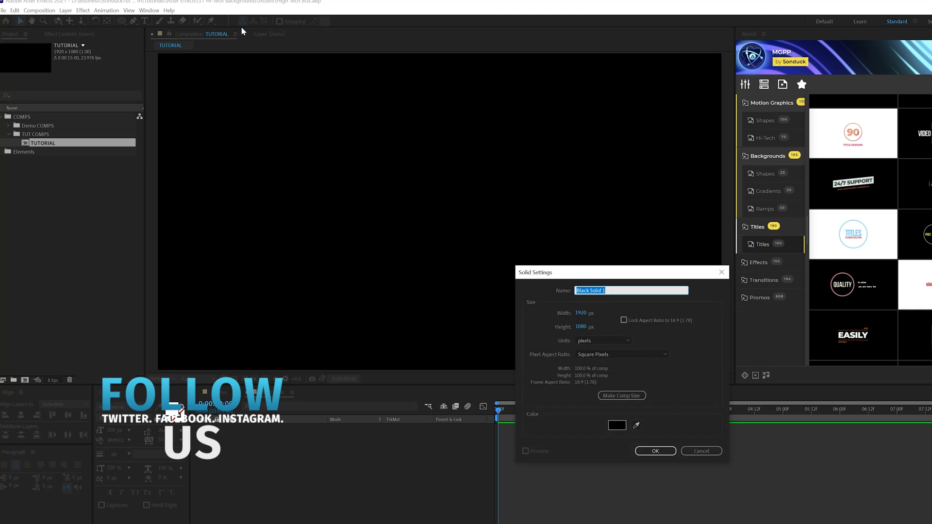
type("Element 1")
key("Return")
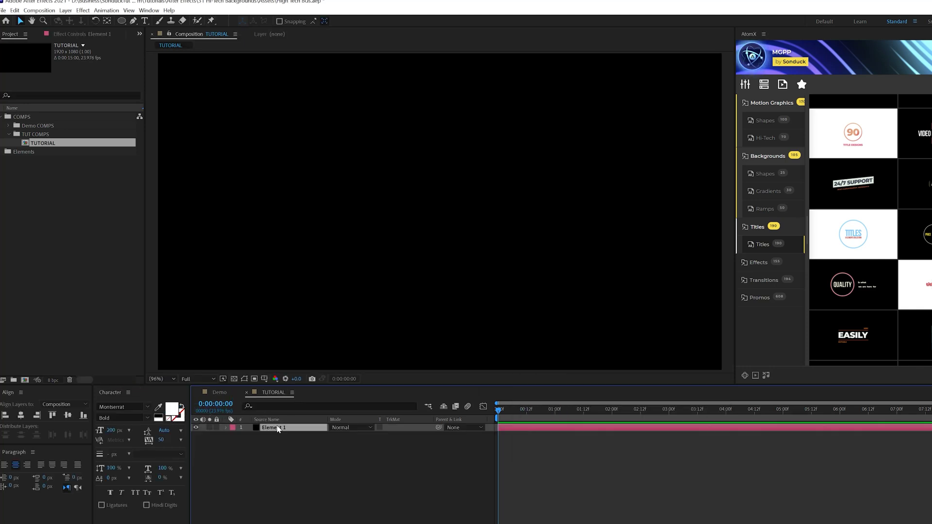
Apply Fractal Noise to Element 1 with Contrast 660 and Brightness -140
left_click(83, 10)
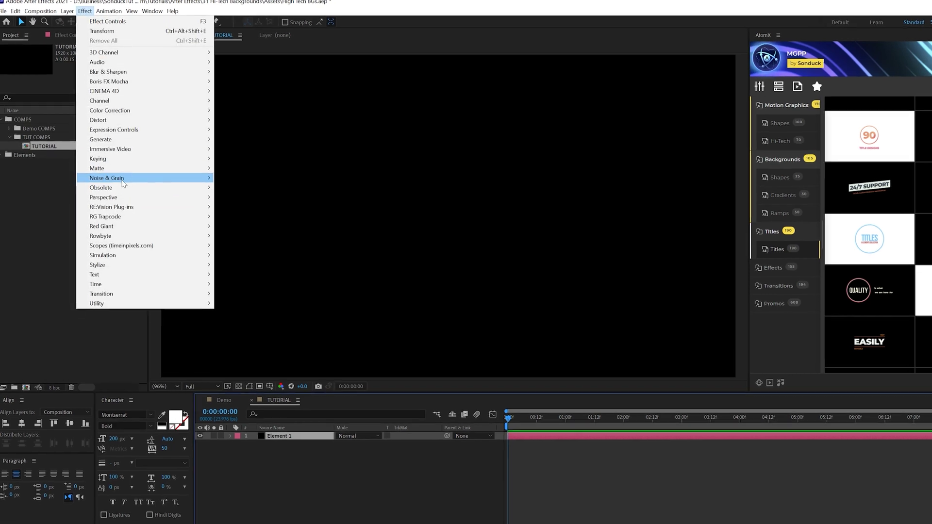
mouse_move(124, 173)
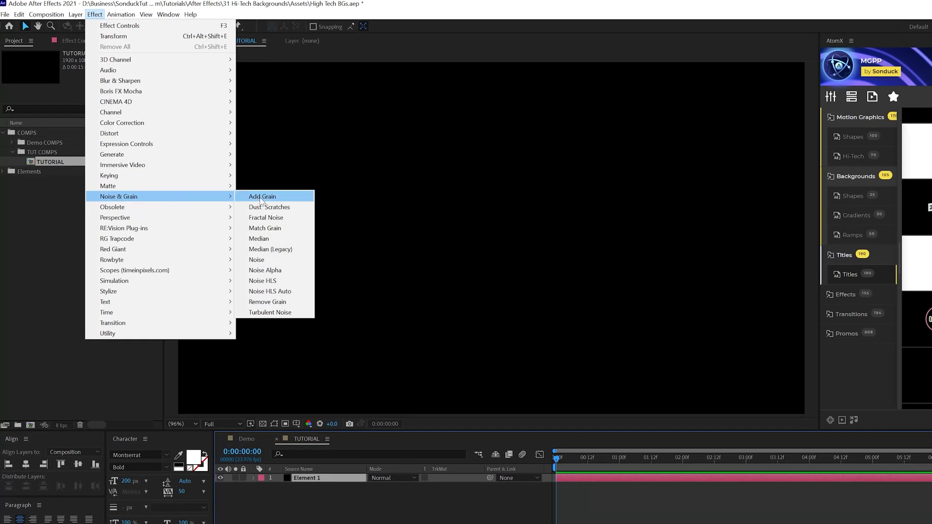
left_click(267, 217)
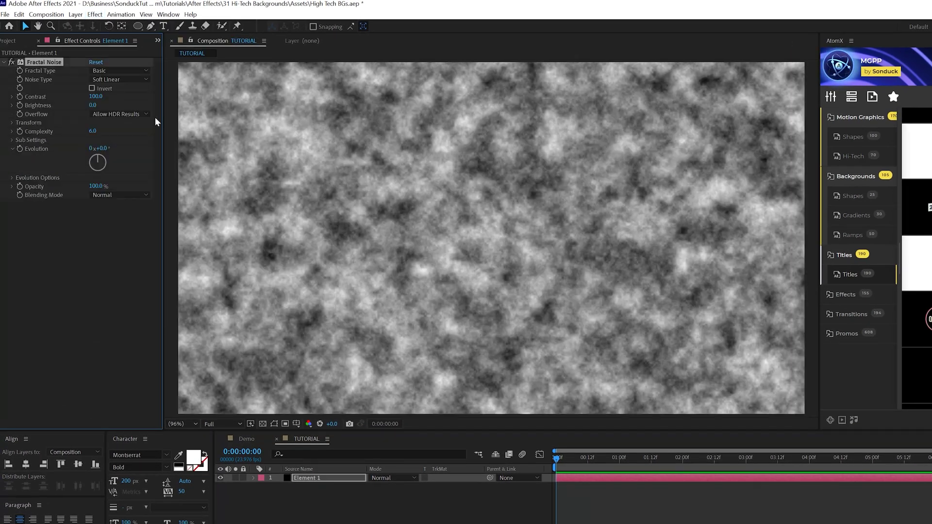
left_click(99, 96)
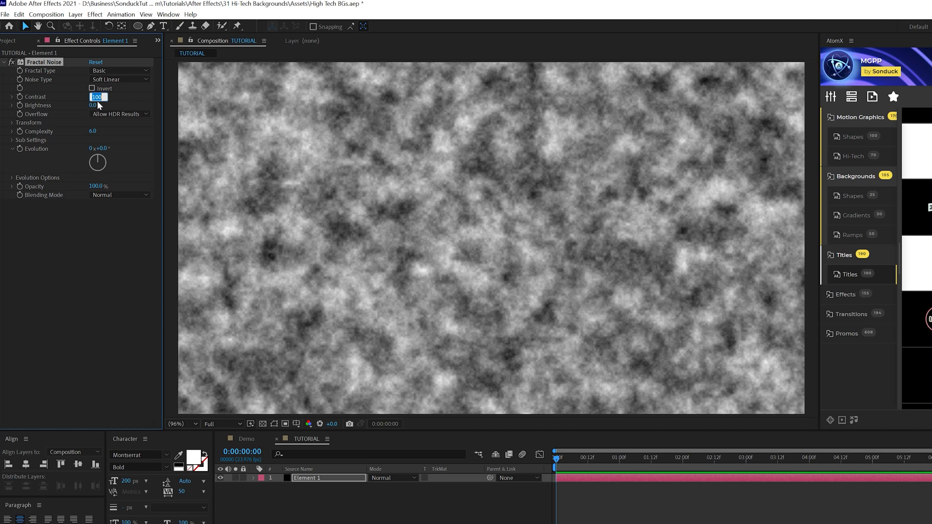
type("660")
left_click(99, 105)
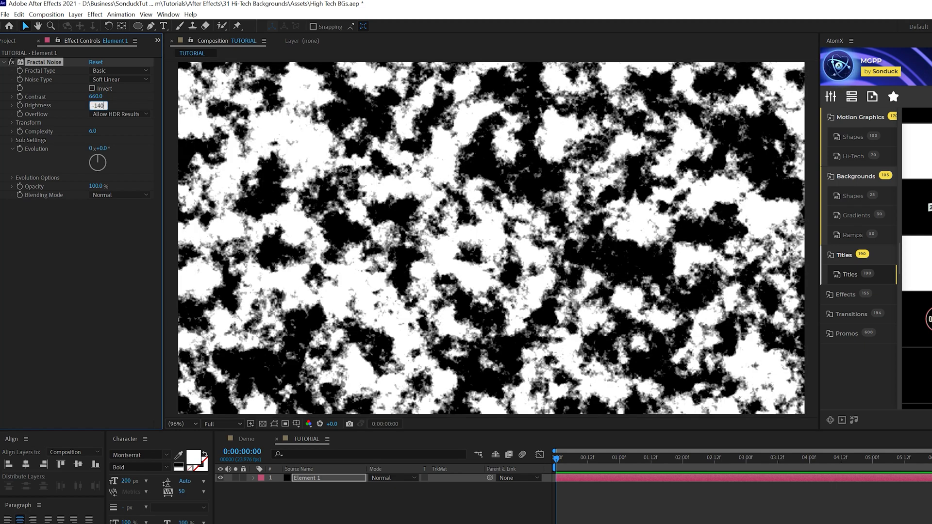
key("Return")
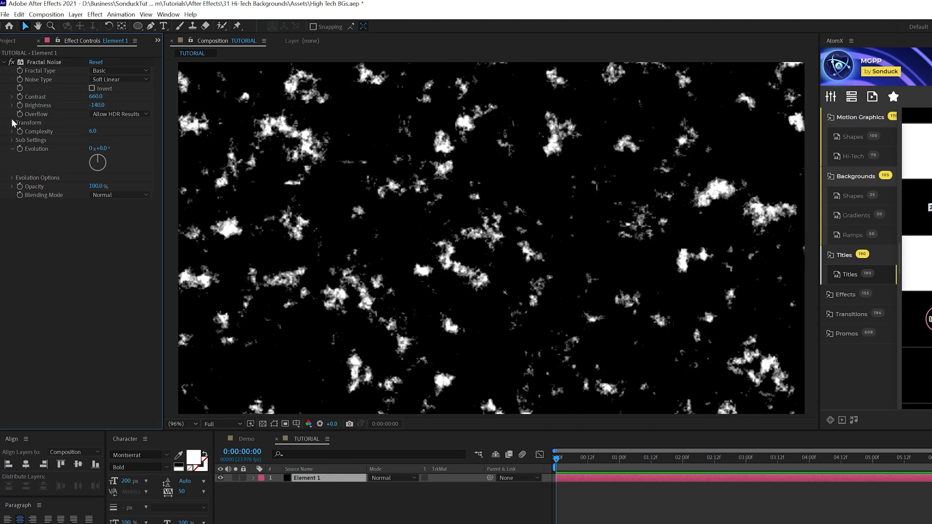
Drive the Fractal Noise Evolution with the expression time*400
left_click(19, 147, "alt")
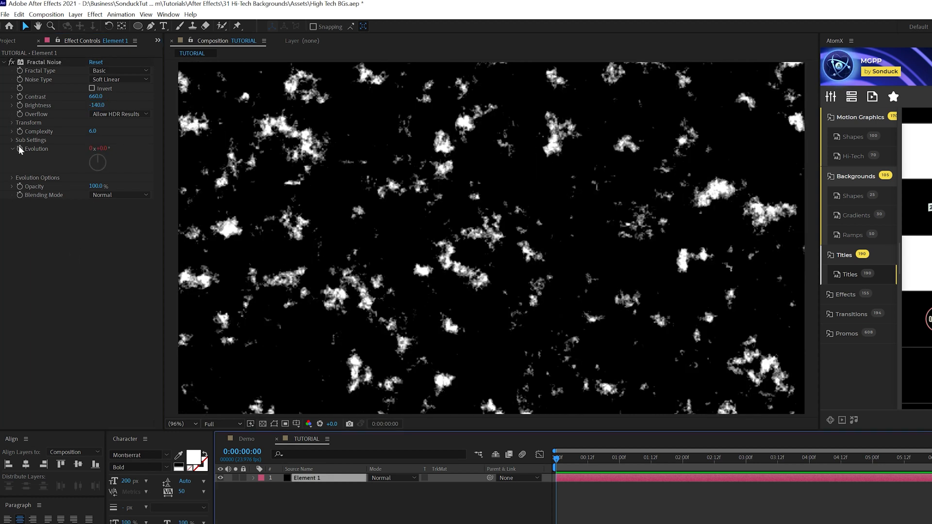
type("time*400")
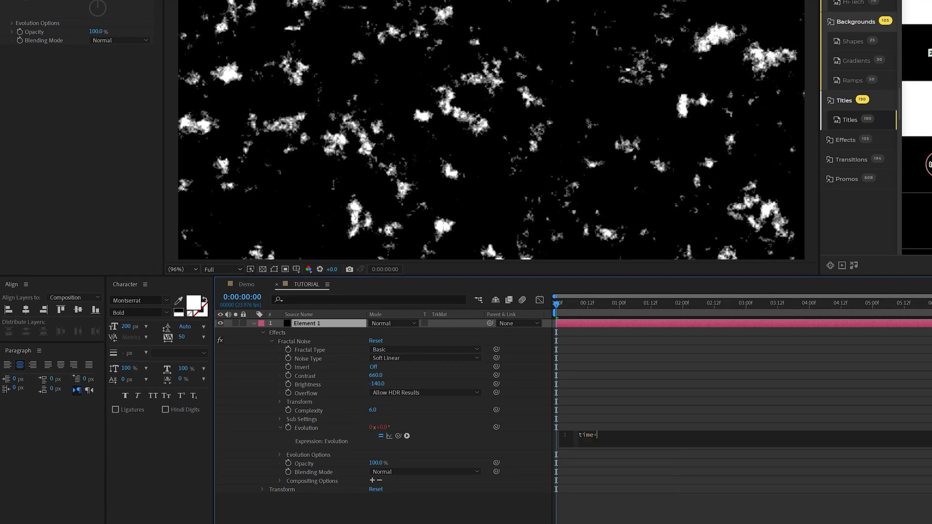
left_click(651, 399)
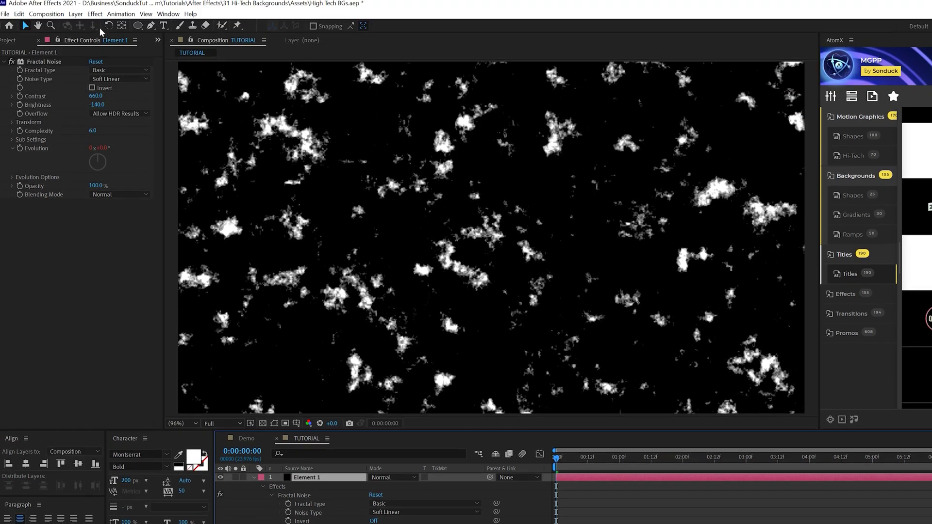
left_click(95, 14)
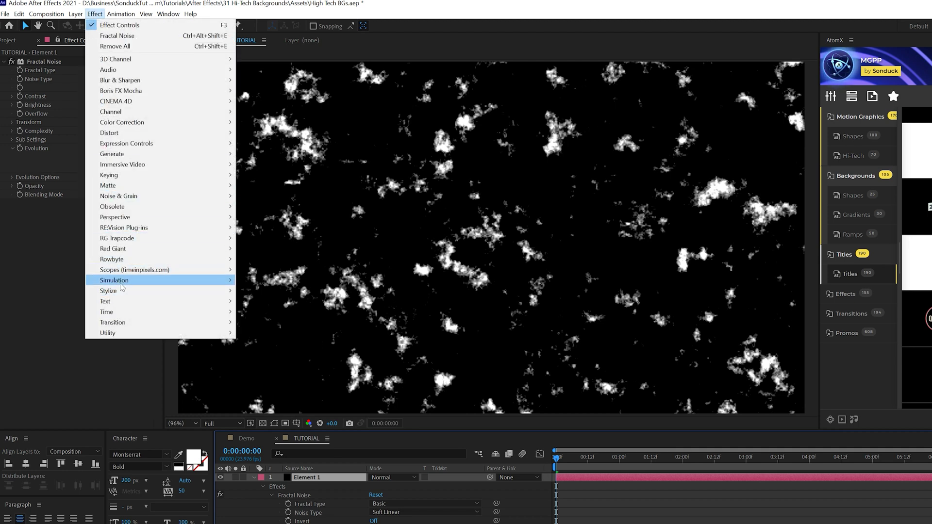
Apply CC Ball Action to Element 1 with Grid Spacing 15 and Ball Size 15
mouse_move(122, 284)
left_click(264, 290)
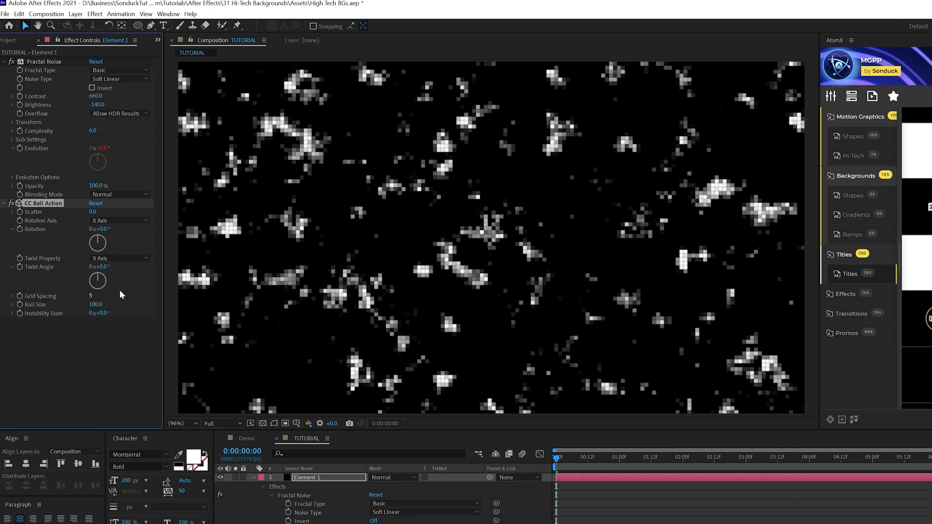
left_click(91, 296)
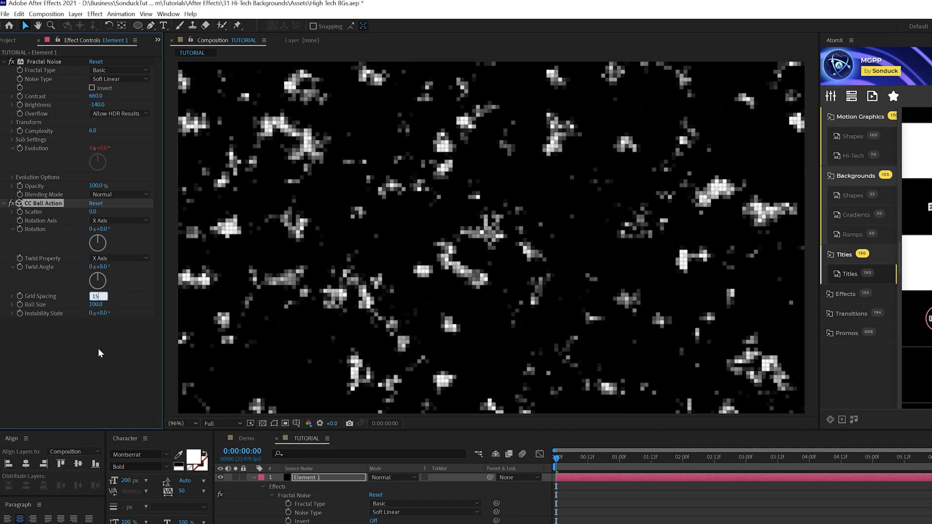
type("15")
key("Return")
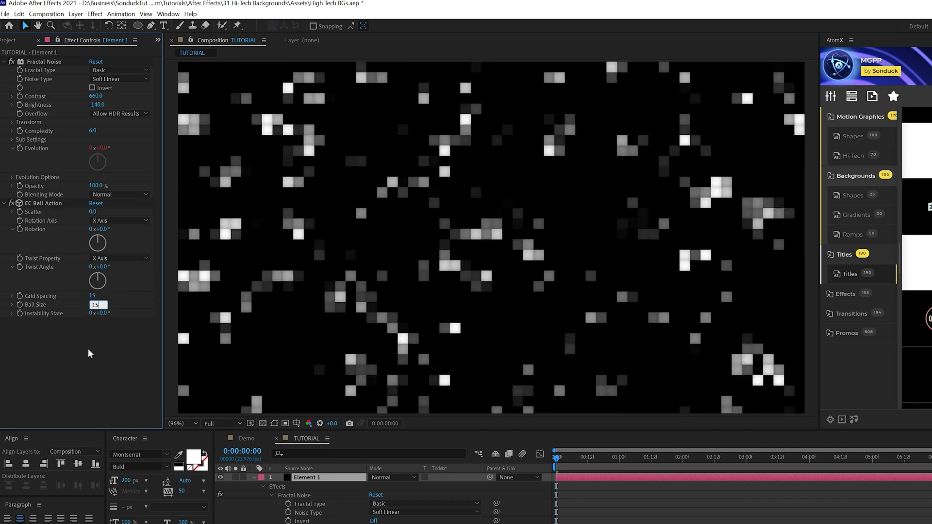
type("15")
key("Return")
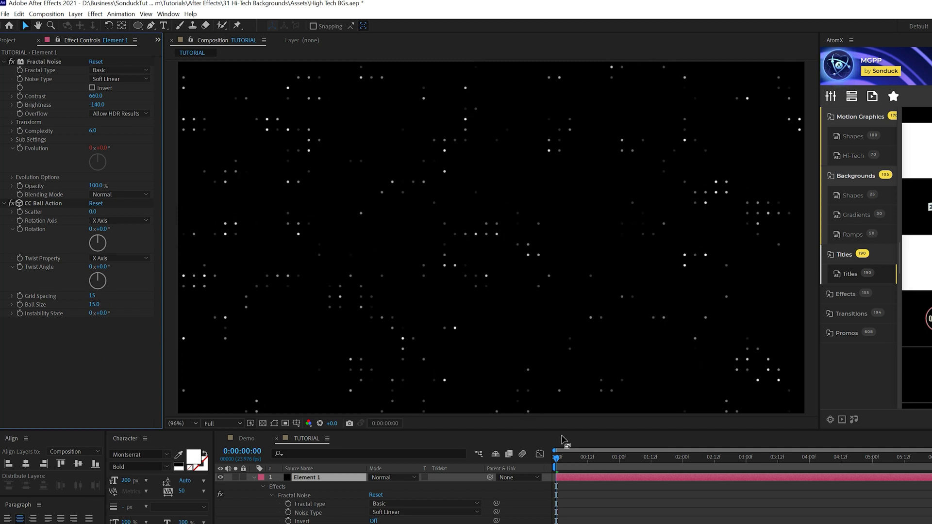
Preview the dot animation and move the current time back near the start
key("space")
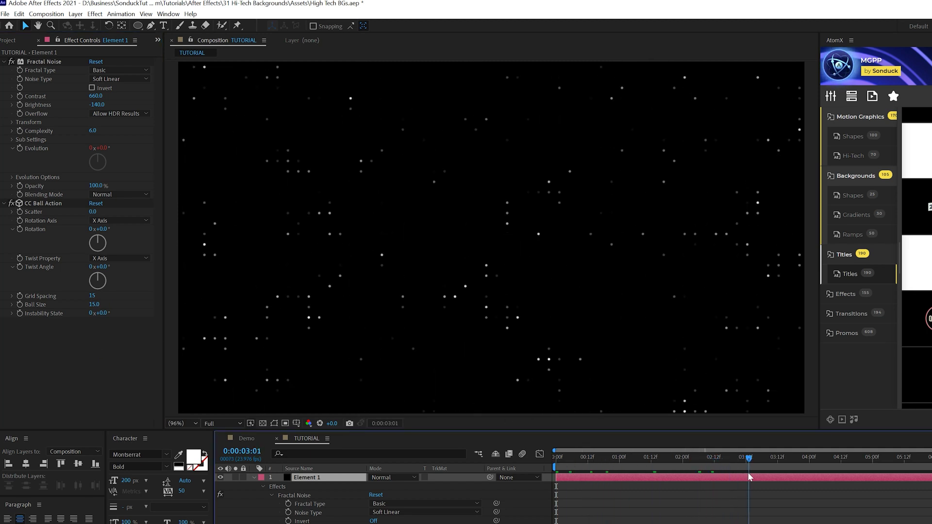
left_click_drag(747, 473, 567, 473)
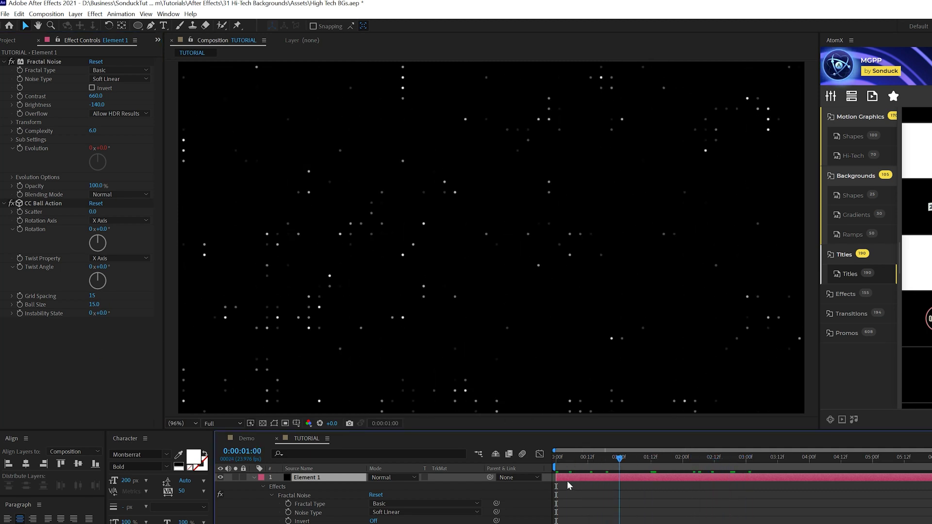
left_click(95, 14)
Add a Tint effect to Element 1 mapping white to light blue
mouse_move(160, 123)
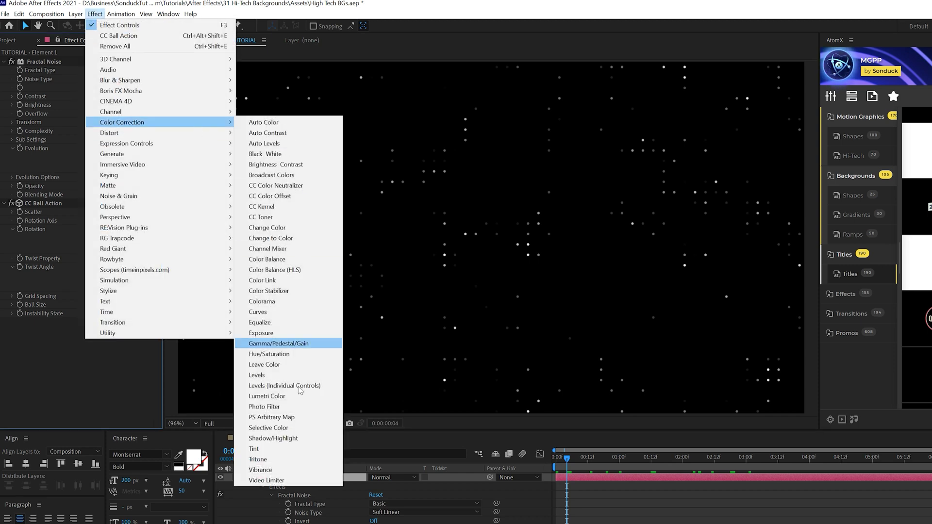
left_click(255, 449)
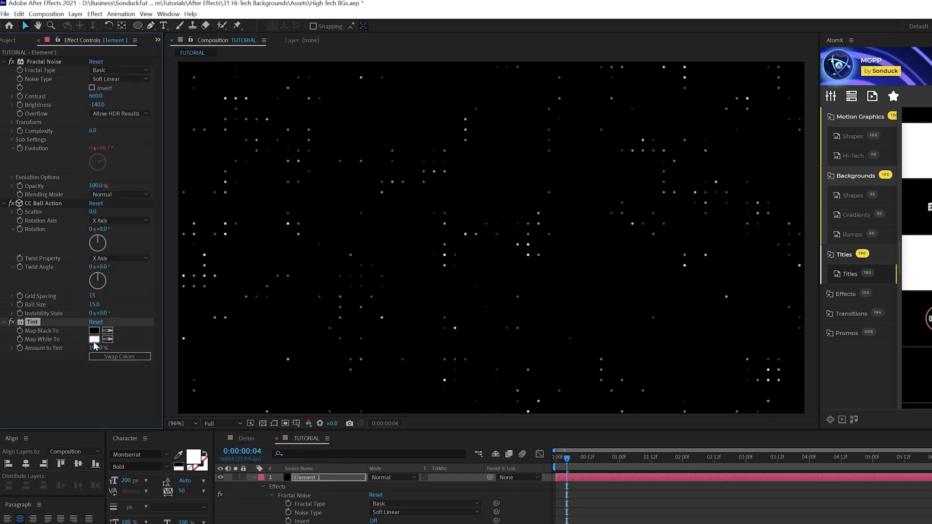
left_click(94, 339)
left_click_drag(697, 353, 708, 335)
left_click_drag(607, 301, 624, 286)
left_click(783, 273)
left_click(304, 471)
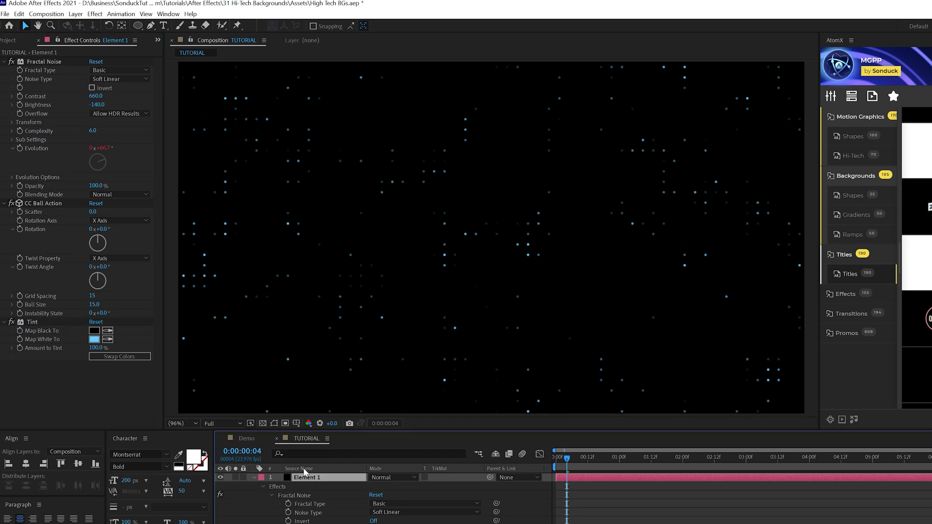
Add Glow to Element 1 with a Glow Radius of 30
left_click(95, 13)
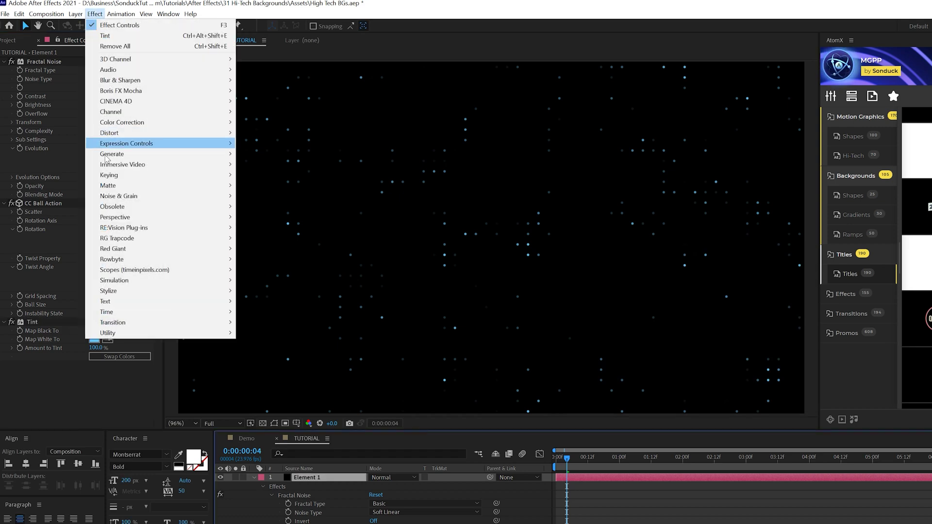
mouse_move(149, 292)
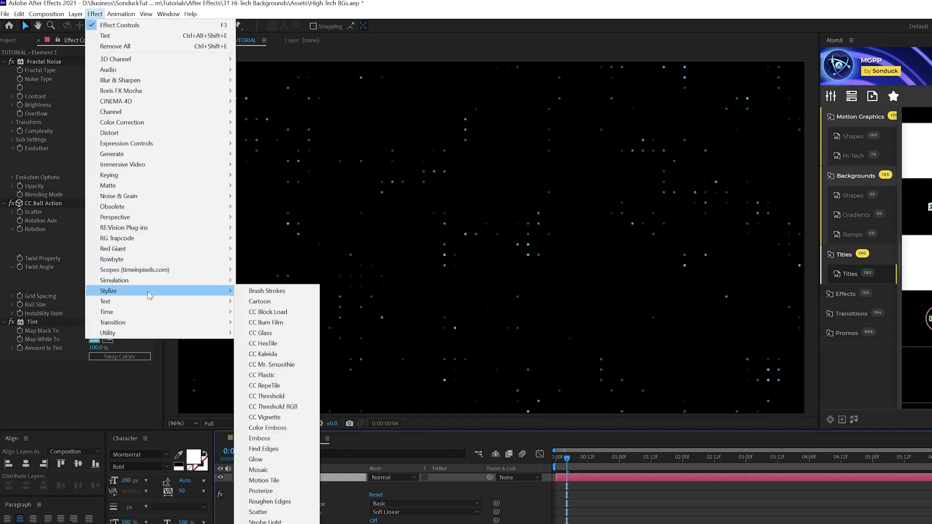
left_click(255, 459)
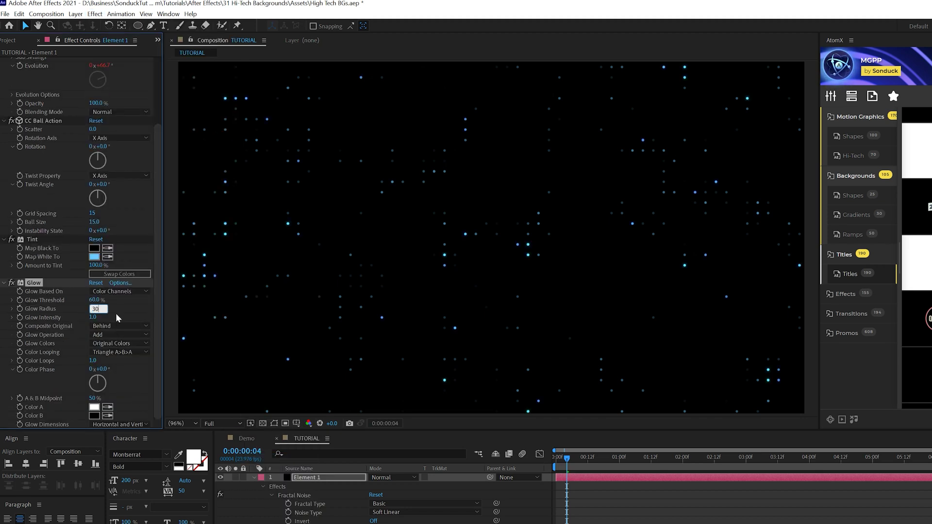
type("30")
key("Return")
left_click(253, 477)
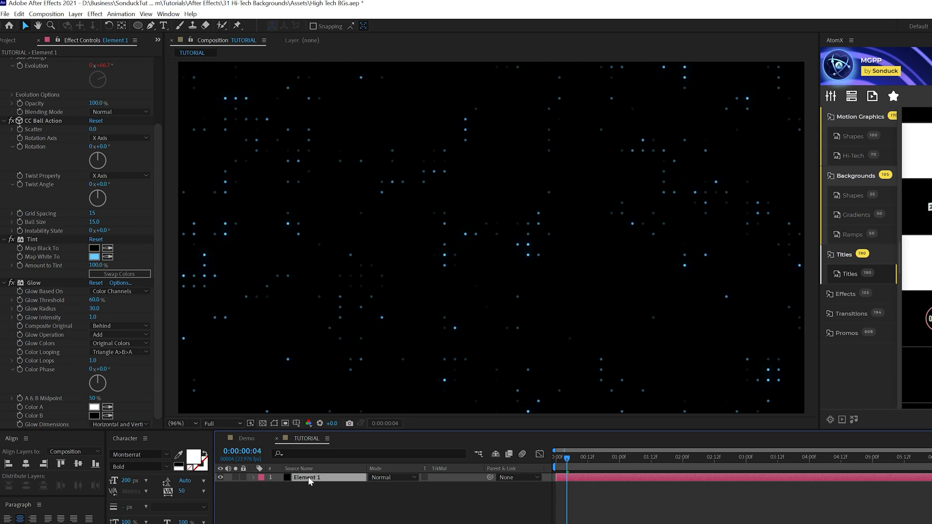
left_click(19, 14)
Duplicate Element 1, set the copy's Random Seed to 560 and tint it orange
left_click(49, 150)
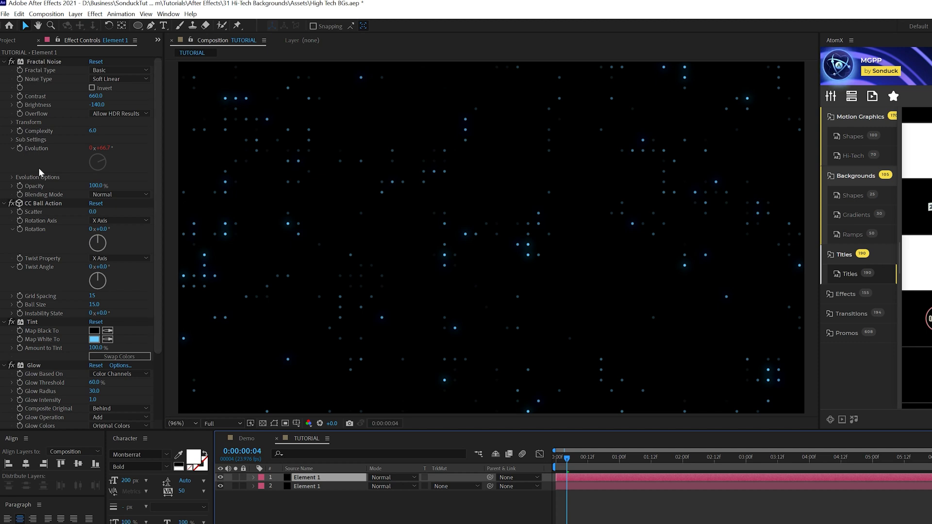
left_click(10, 177)
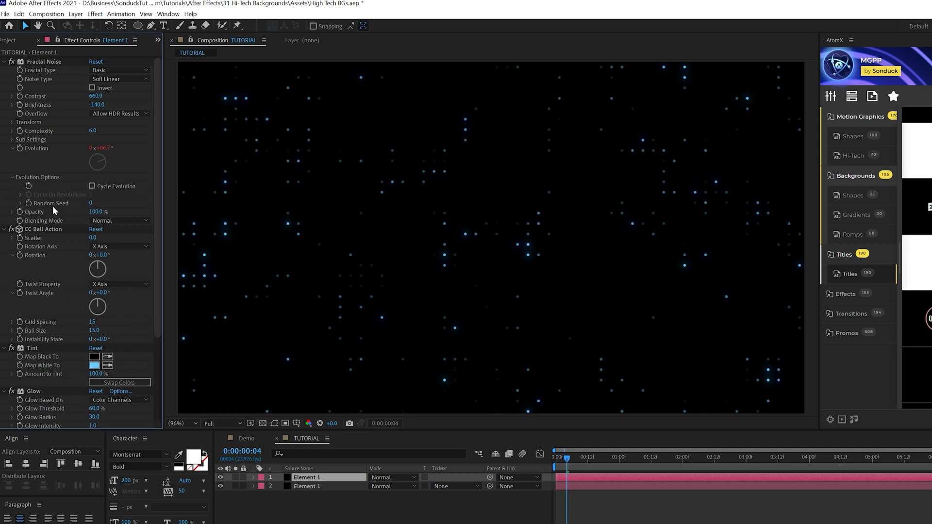
left_click_drag(91, 205, 130, 205)
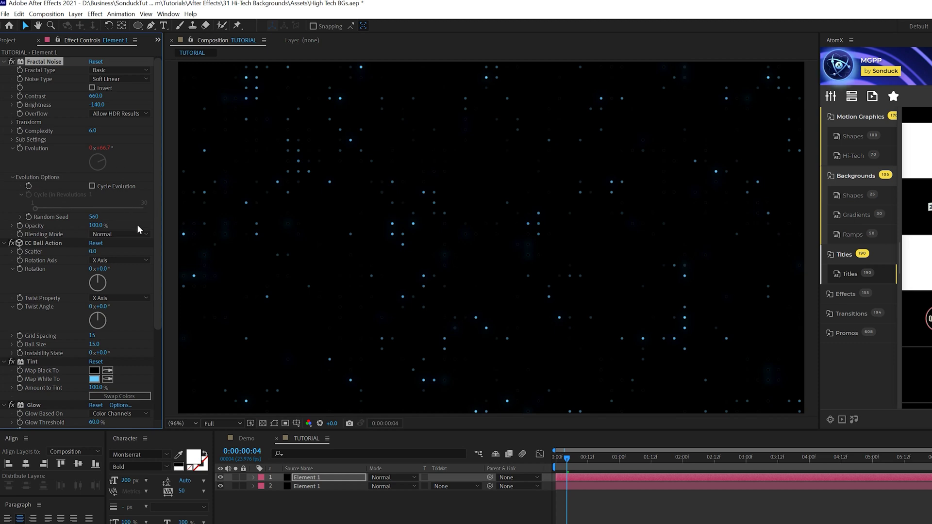
left_click(10, 176)
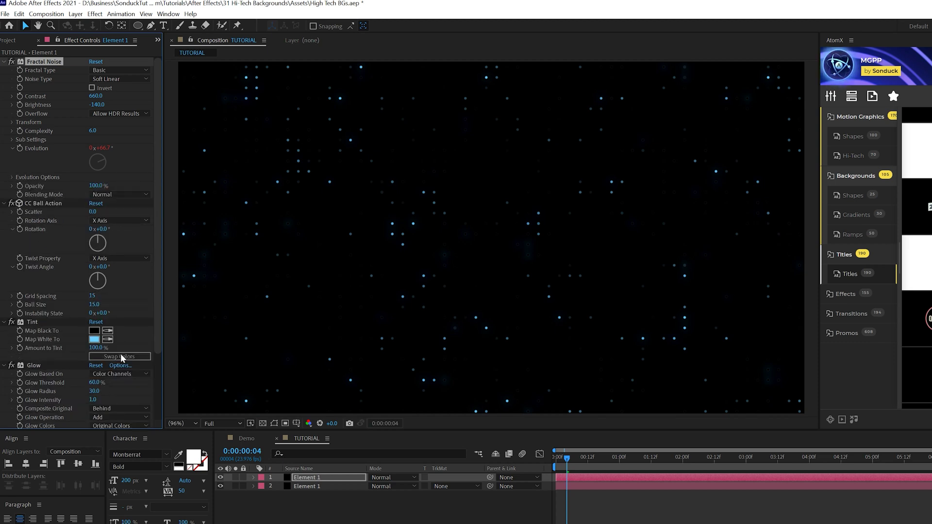
left_click(93, 339)
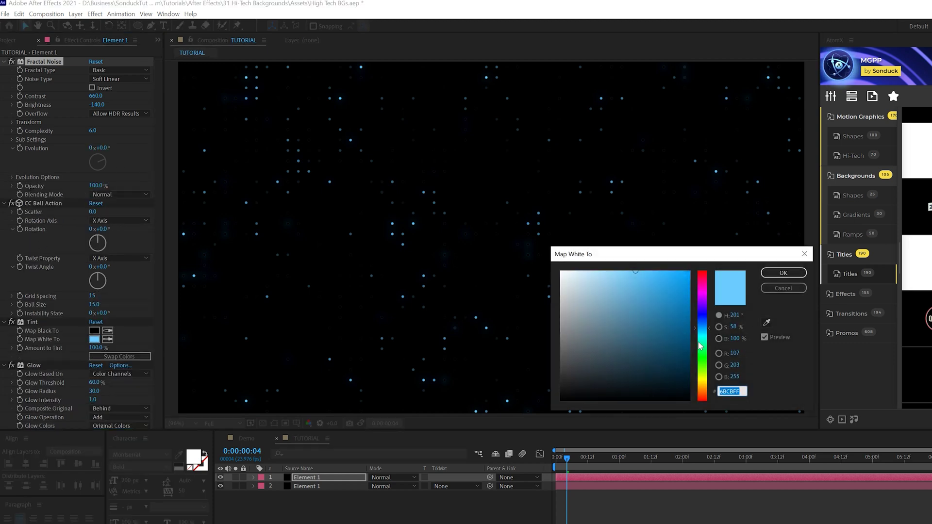
left_click_drag(704, 311, 700, 282)
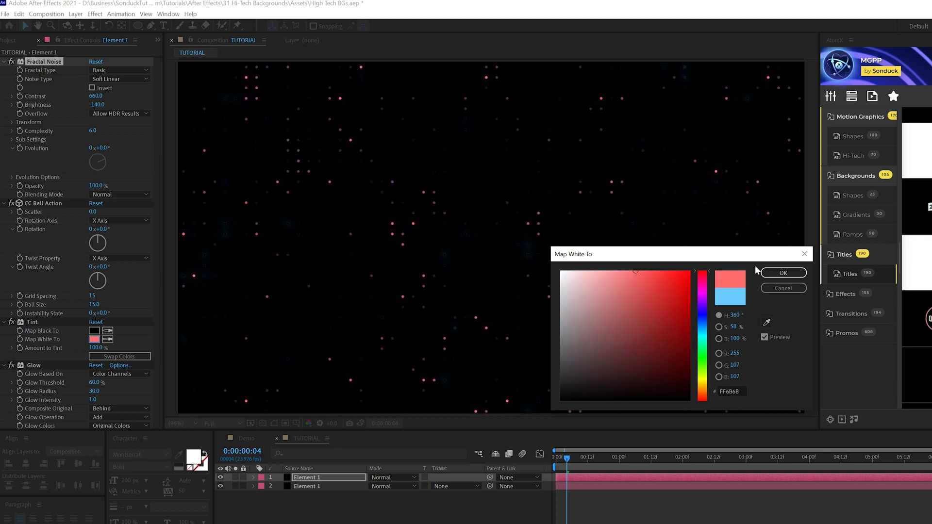
left_click(779, 273)
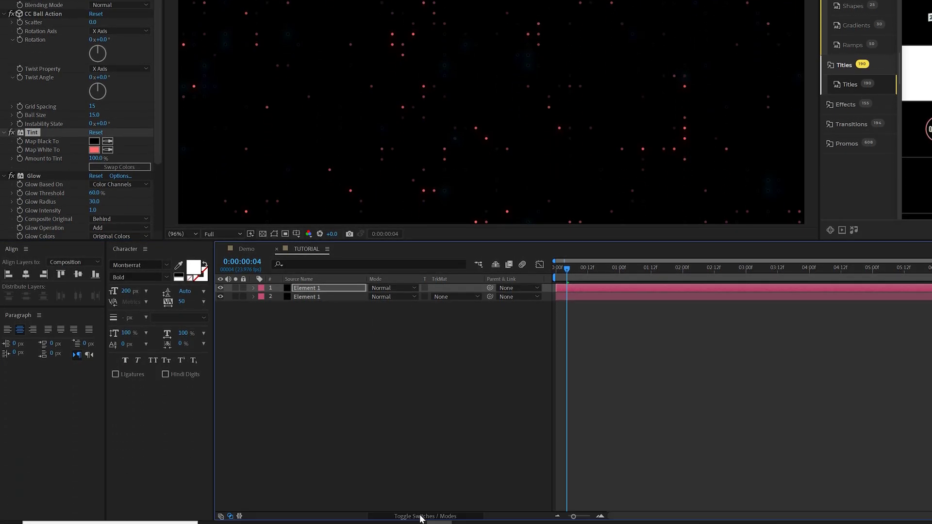
Set both Element 1 layers to Screen blending mode
left_click(420, 517)
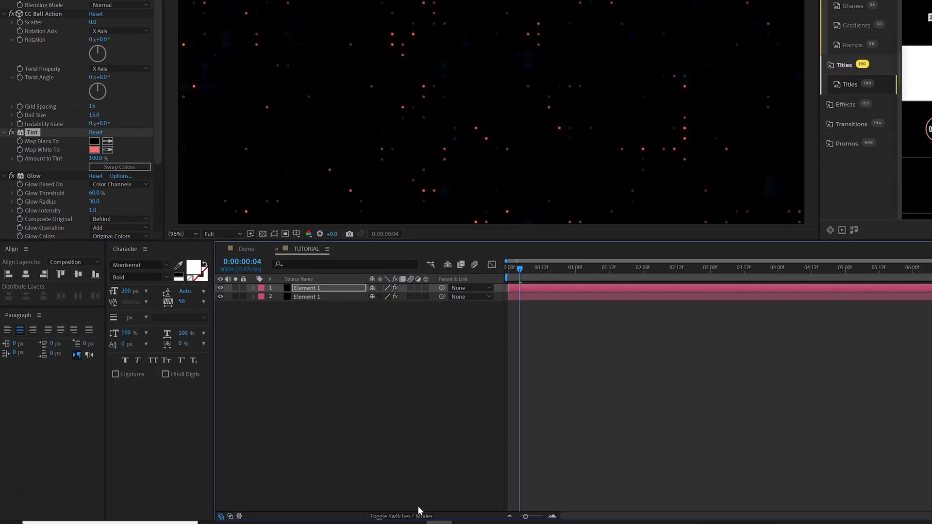
left_click(395, 514)
key("ctrl+a")
left_click(388, 288)
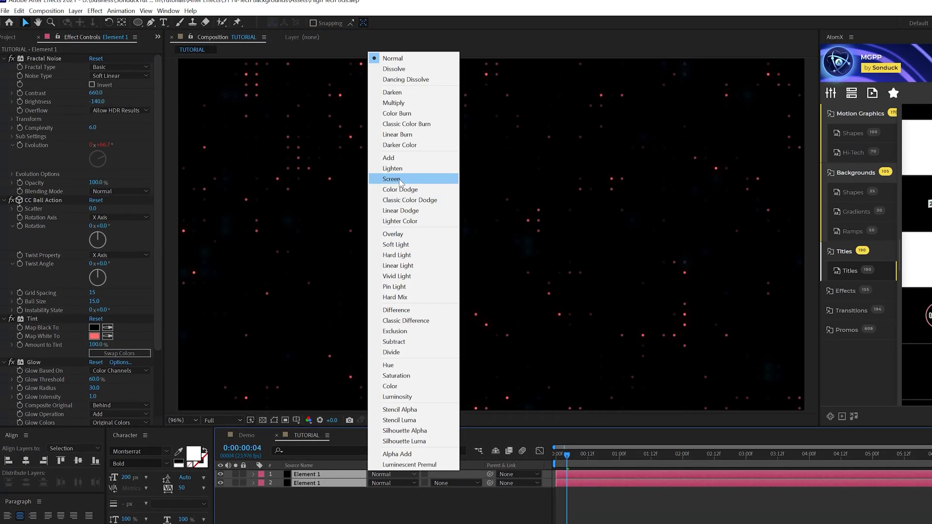
left_click(399, 182)
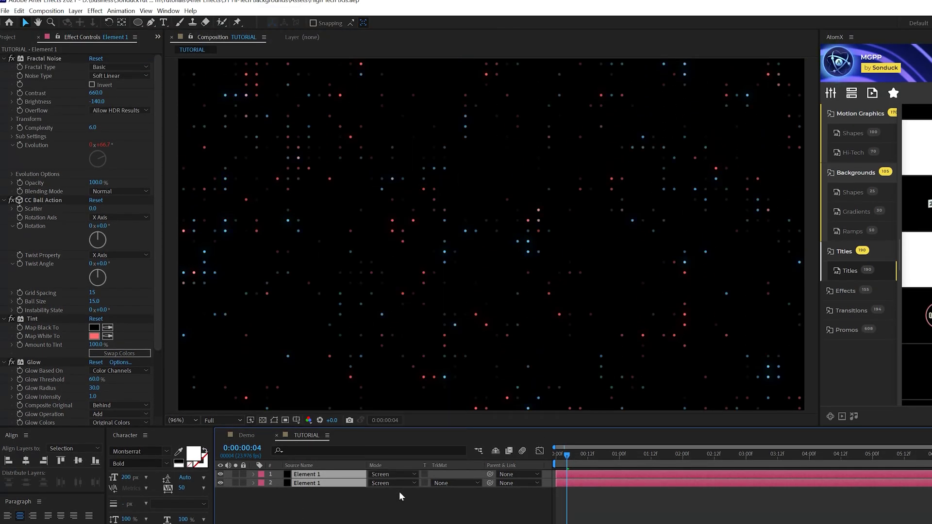
left_click(399, 491)
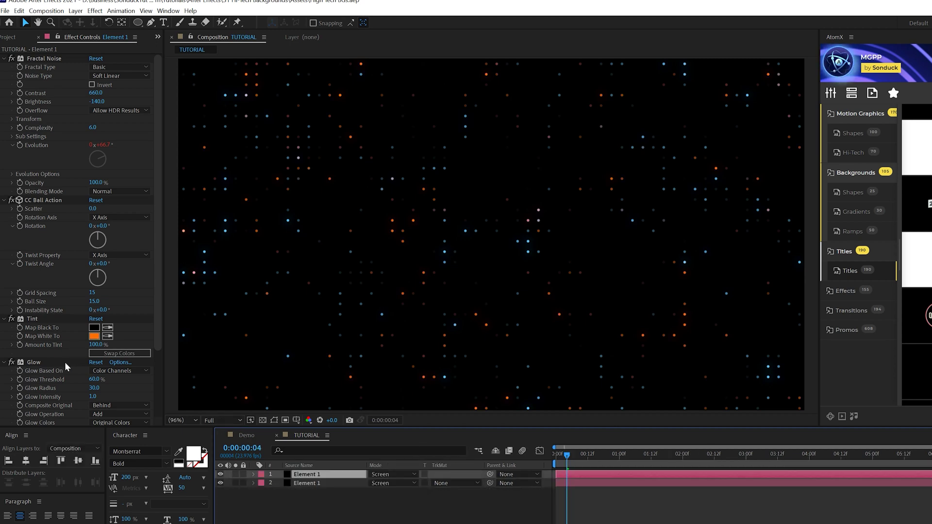
Duplicate the blue dot layer and set the top layer's Ball Size to 10
left_click(93, 302)
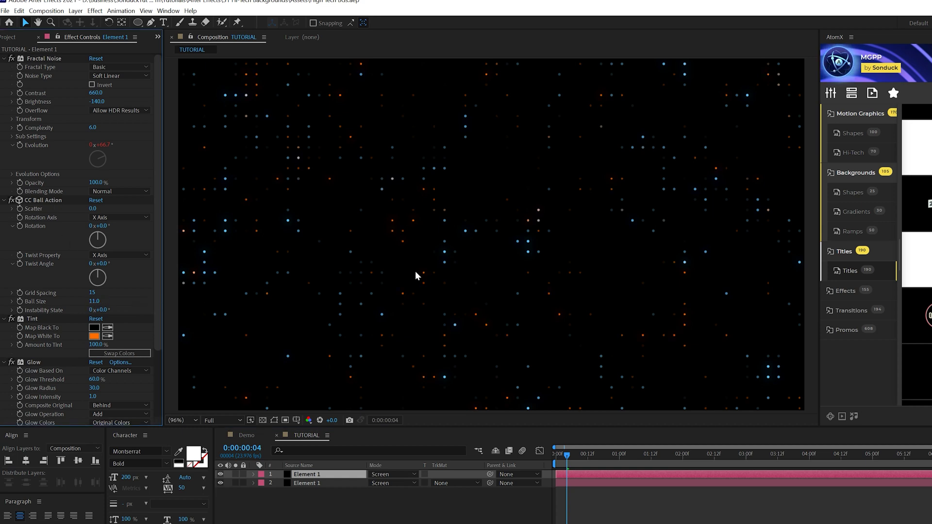
left_click(307, 484)
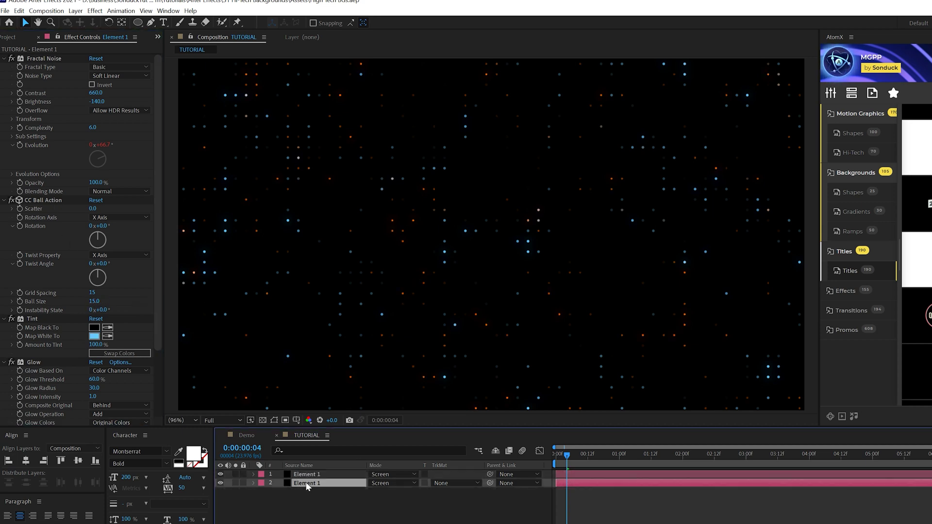
key("ctrl+d")
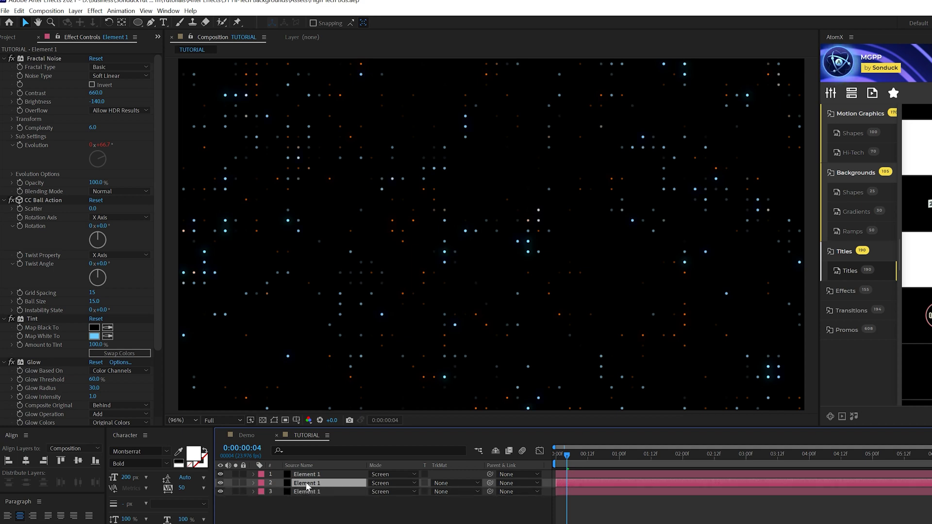
left_click(306, 475)
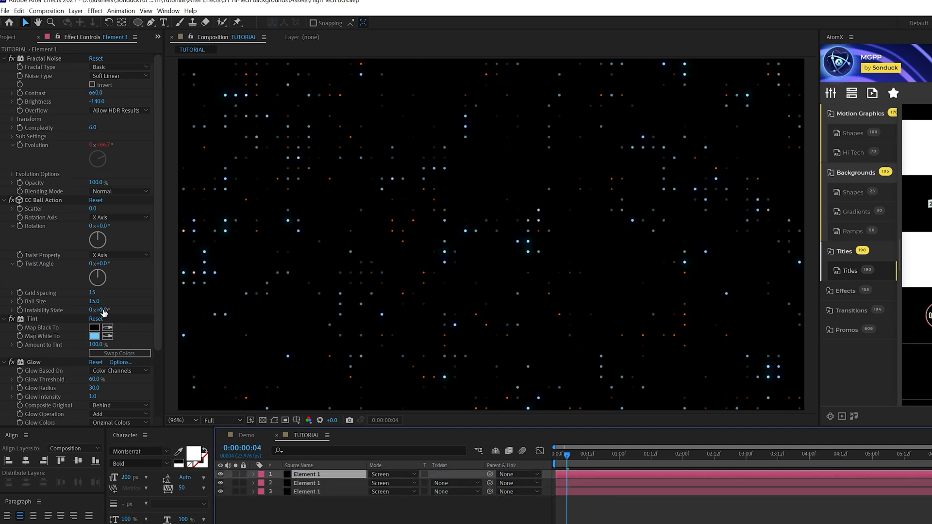
left_click(94, 302)
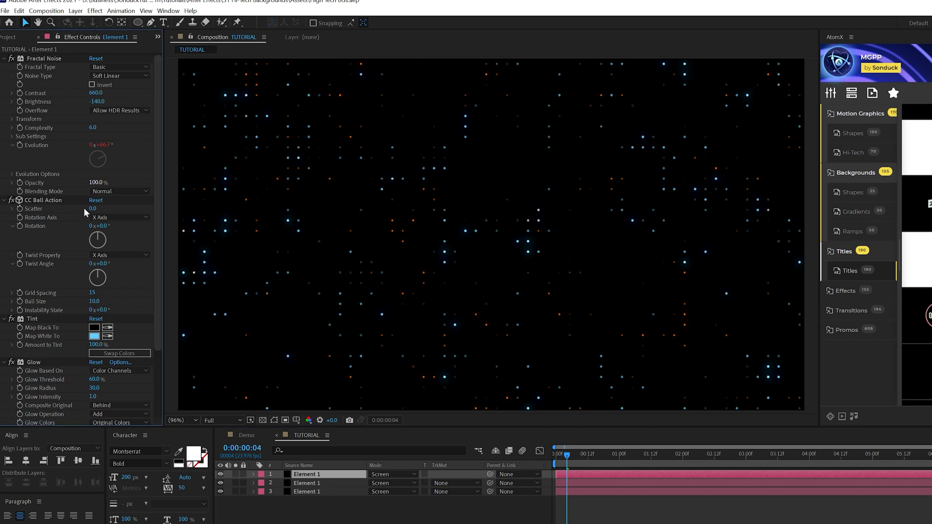
Select all three Element 1 layers and duplicate them
left_click(12, 174)
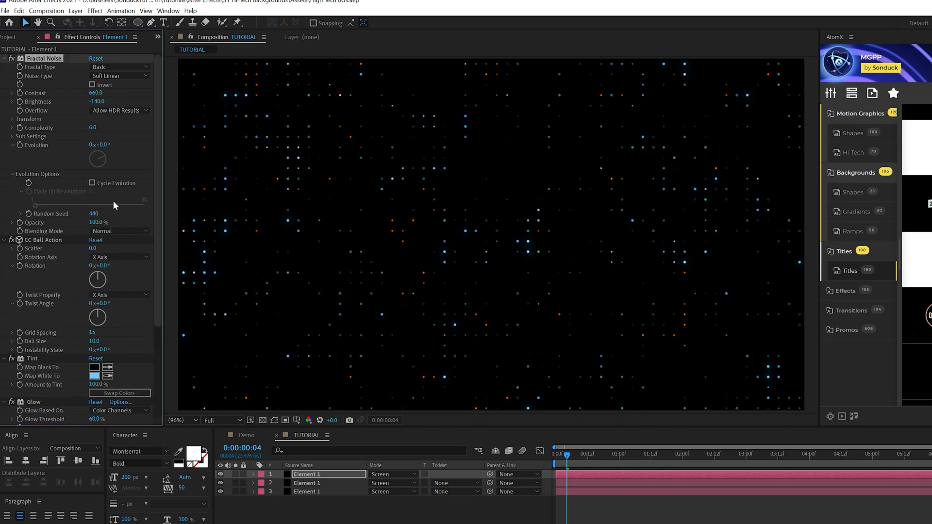
left_click(12, 174)
key("ctrl+a")
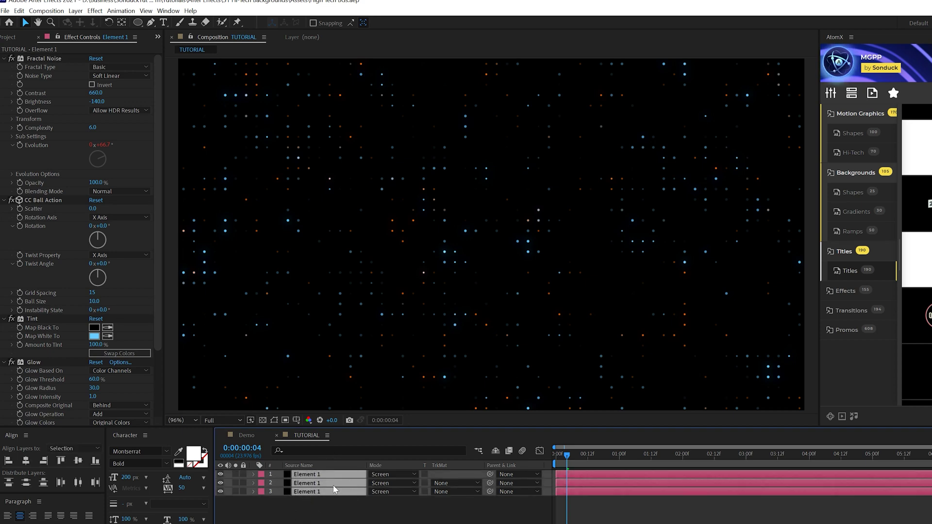
key("ctrl+d")
Move the duplicates down and add an adjustment layer fourth in the stack
left_click_drag(308, 418, 308, 475)
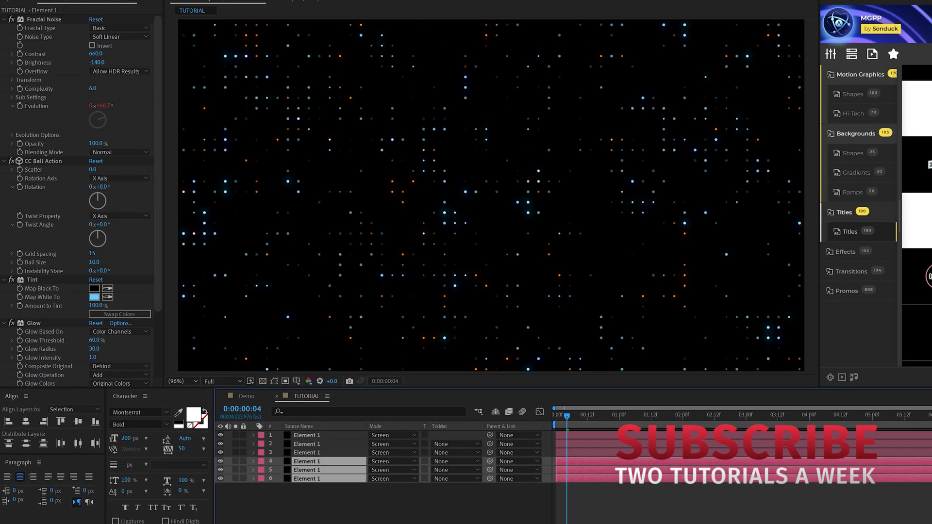
key("ctrl+shift+a")
left_click(75, 16)
mouse_move(98, 29)
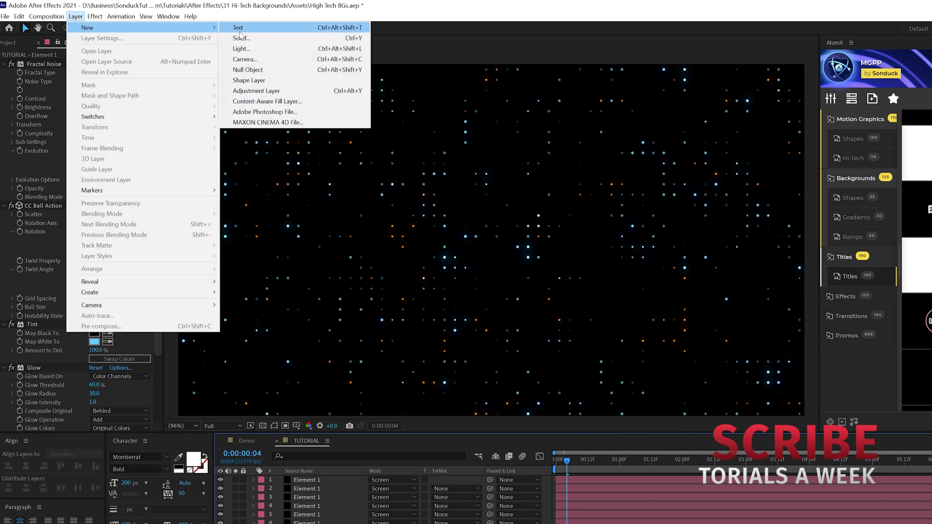
left_click(292, 89)
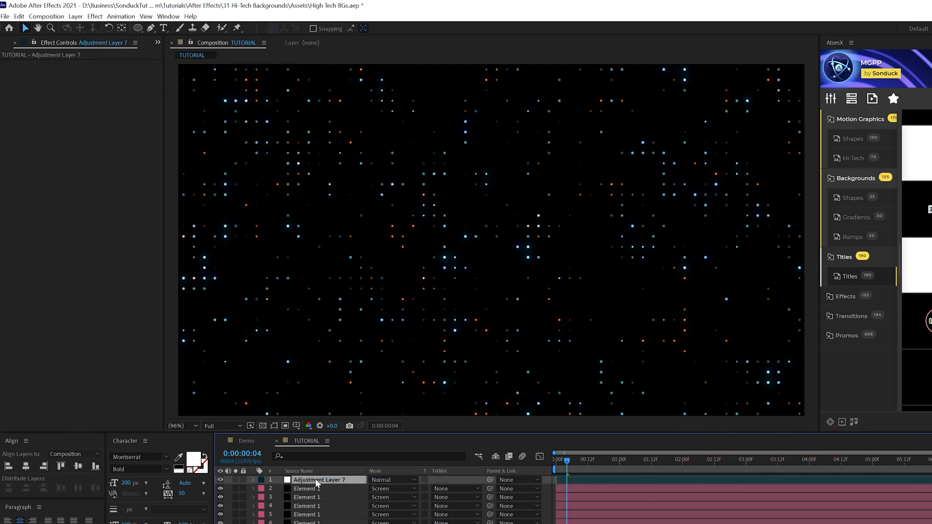
left_click_drag(315, 479, 333, 516)
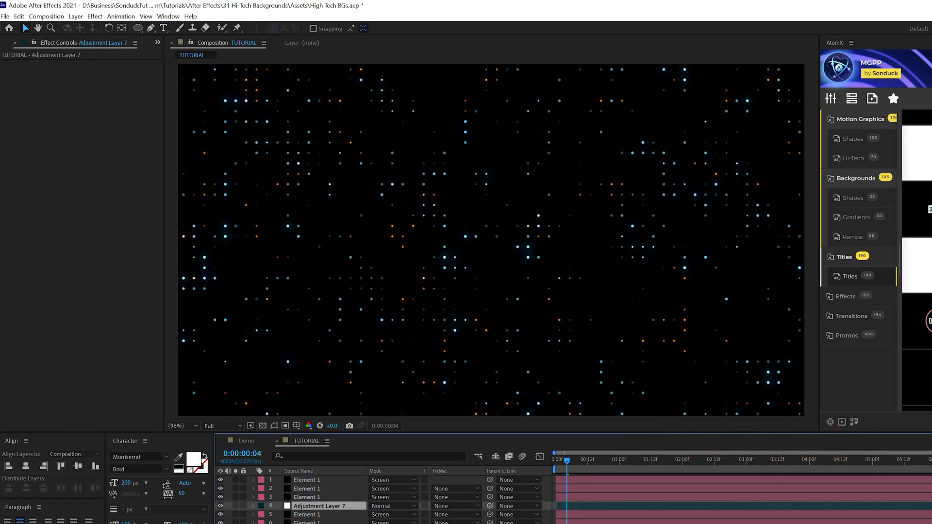
Apply Minimax to the adjustment layer with a Radius of 10
left_click(95, 16)
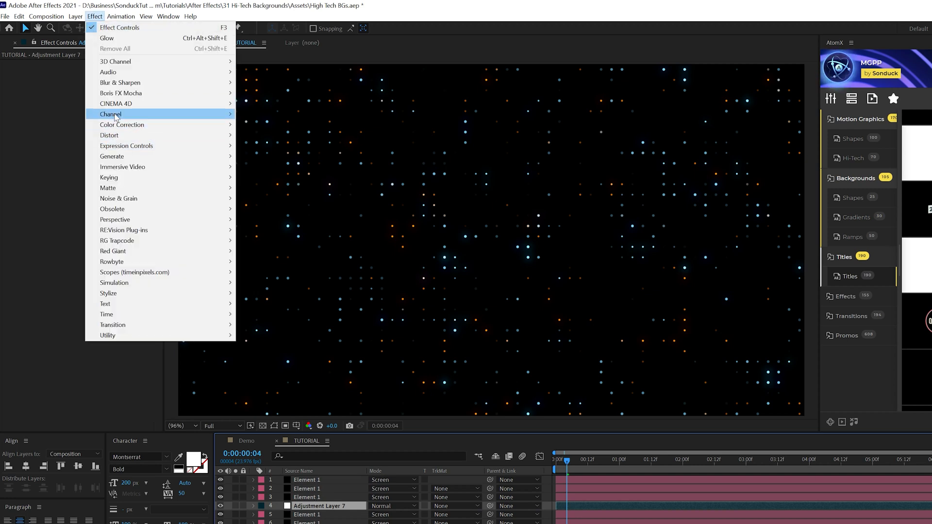
mouse_move(117, 117)
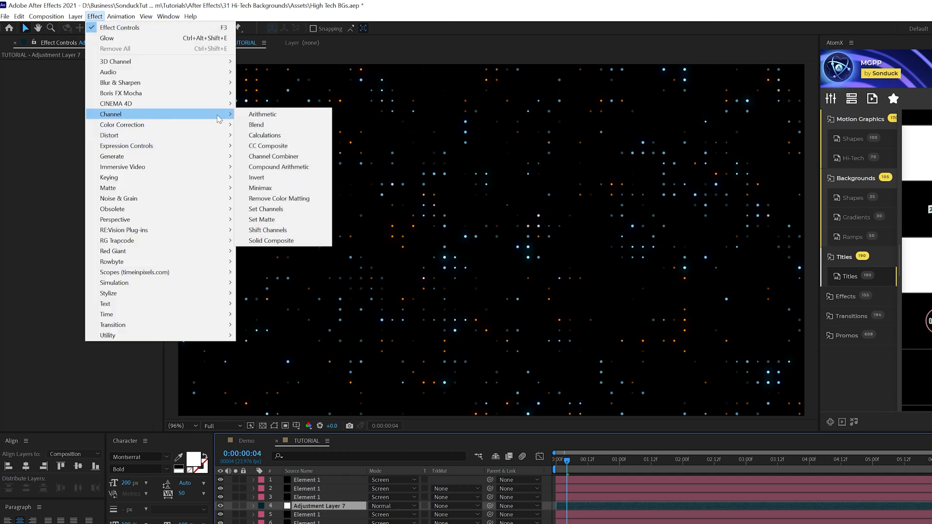
left_click(263, 191)
left_click(92, 81)
type("1")
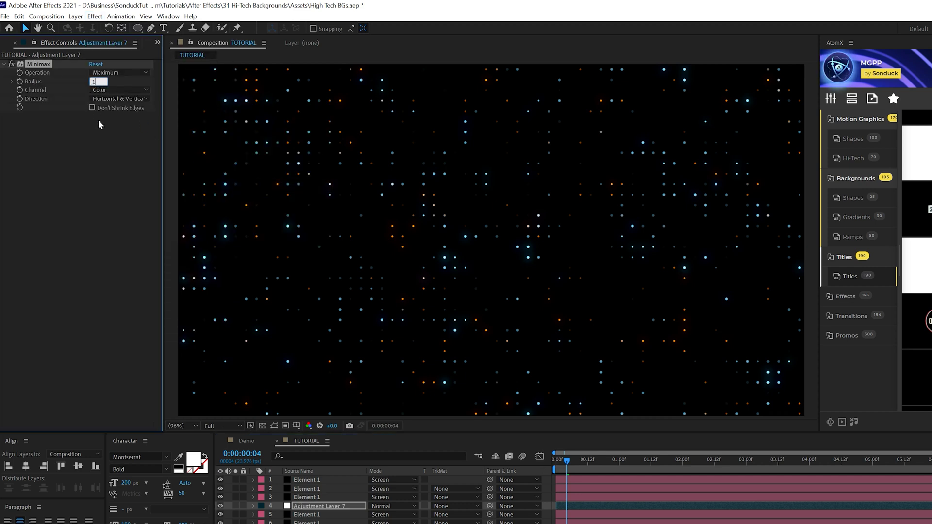
type("0")
key("Return")
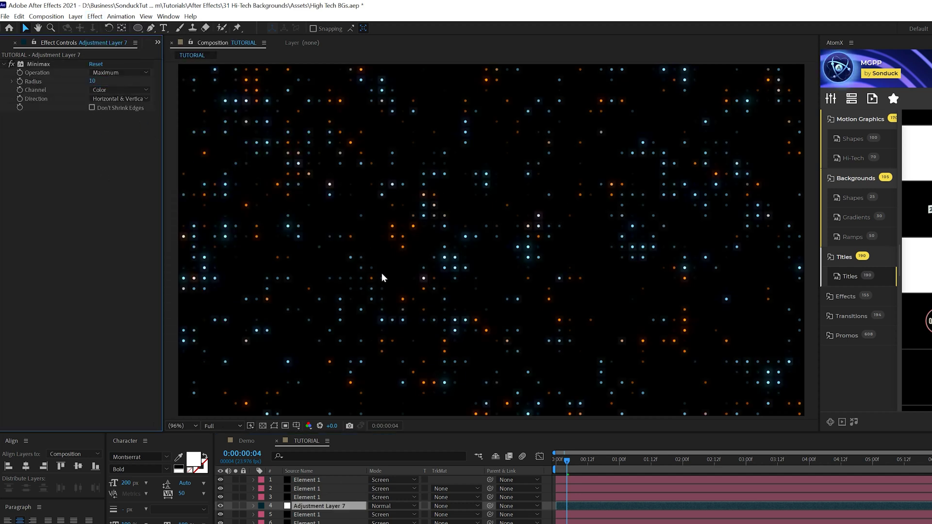
left_click(76, 16)
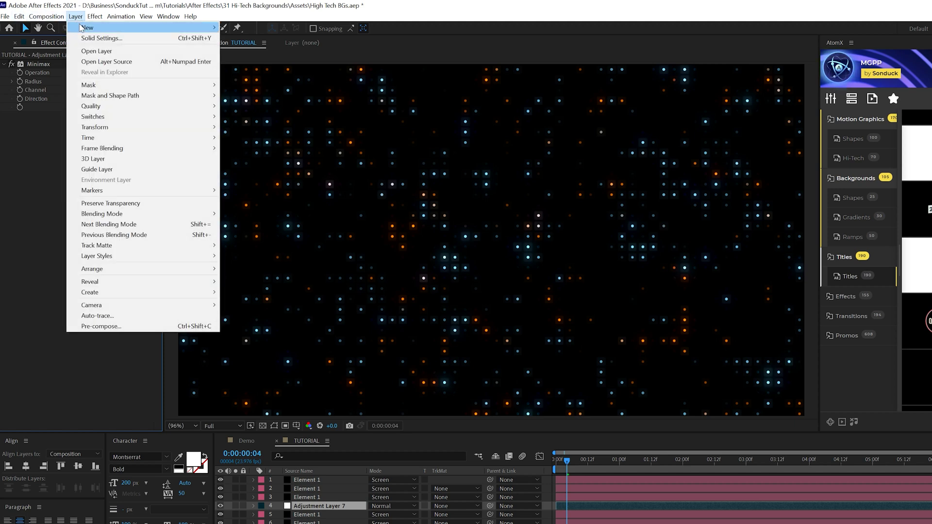
Create a black BG solid and place it at the bottom of the stack
mouse_move(83, 28)
left_click(241, 38)
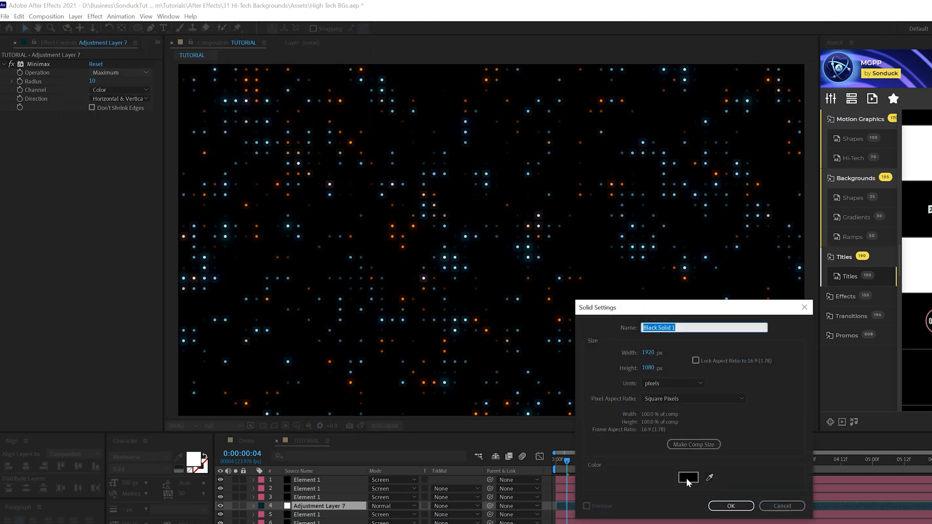
left_click(688, 477)
left_click(783, 276)
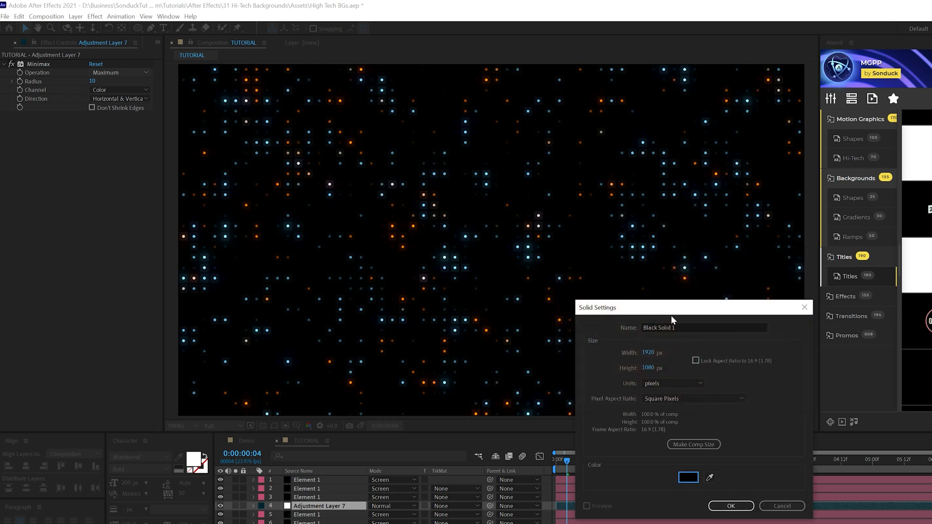
left_click(731, 506)
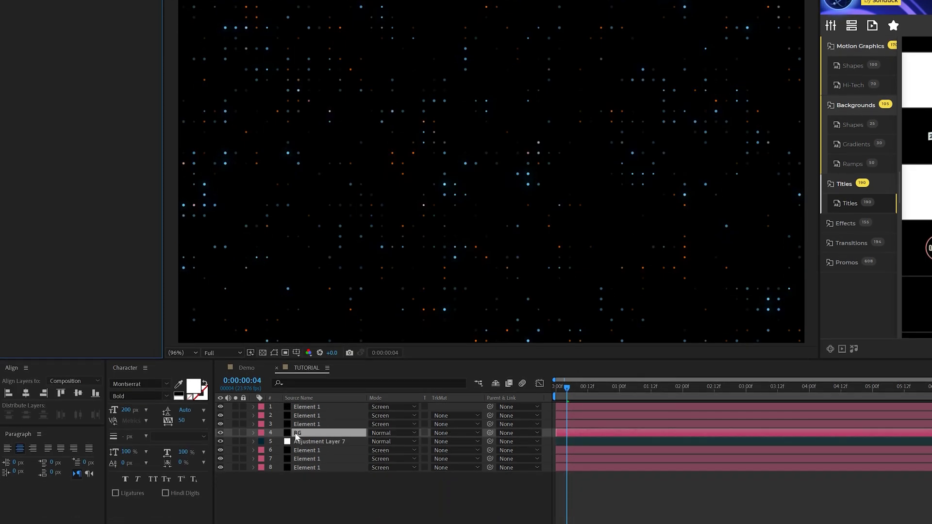
left_click_drag(297, 436, 325, 515)
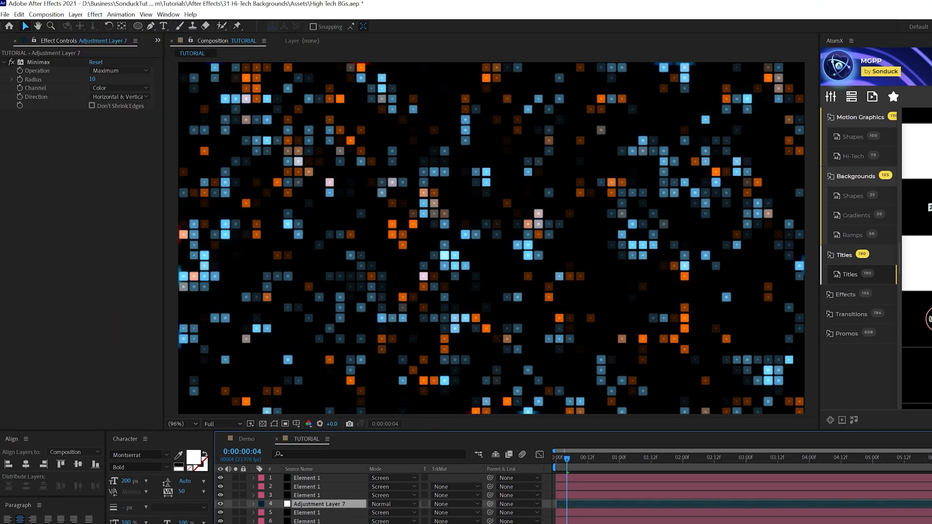
Add Motion Tile to the adjustment layer, ordered above Minimax
left_click(94, 14)
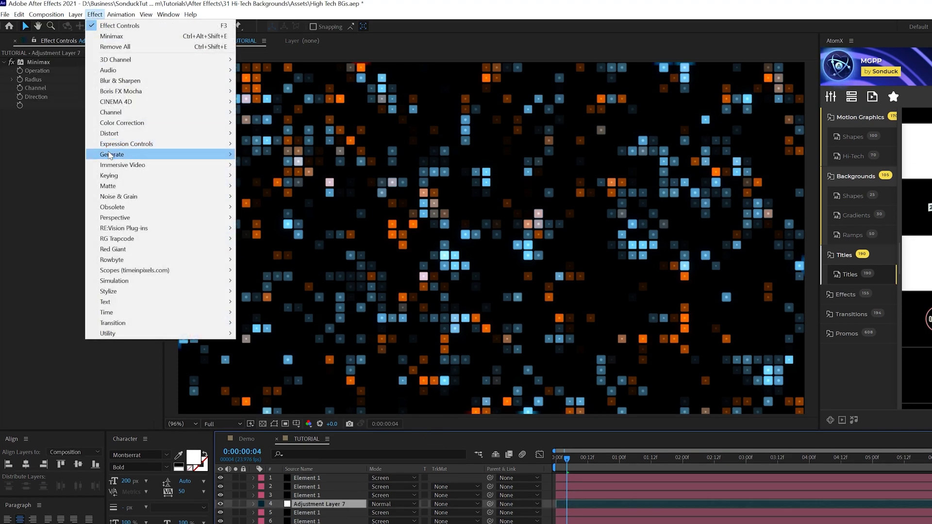
mouse_move(195, 291)
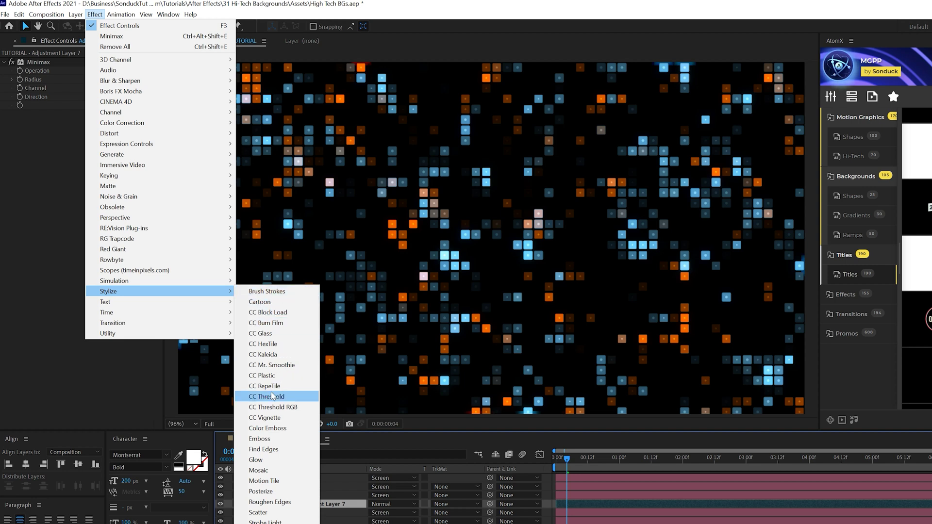
left_click(265, 481)
left_click_drag(38, 118, 35, 60)
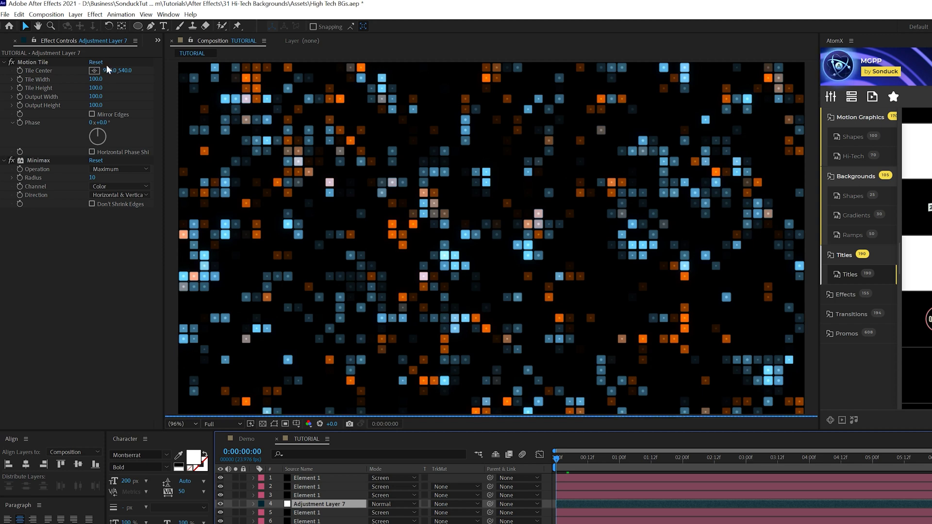
At frame 0, shift Motion Tile's Tile Center X to 990, preview, then to 679
key("Home")
left_click_drag(110, 71, 127, 70)
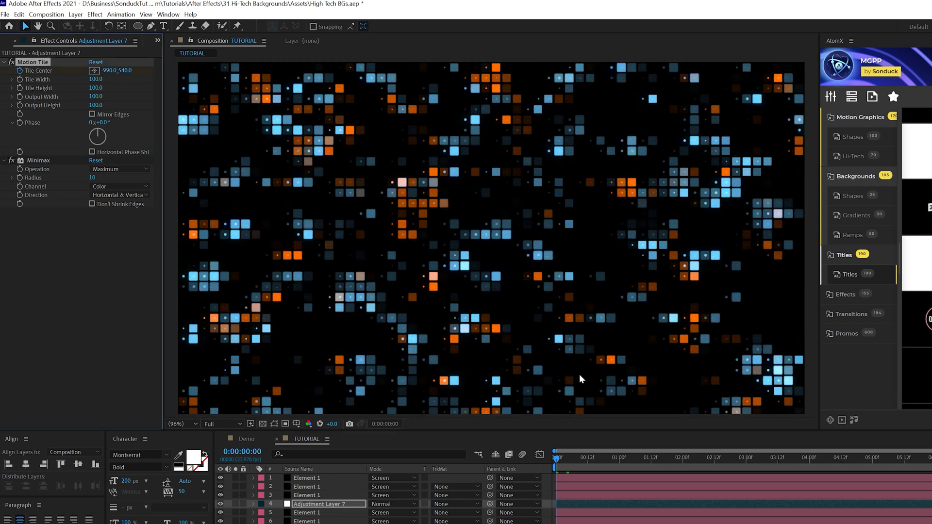
key("space")
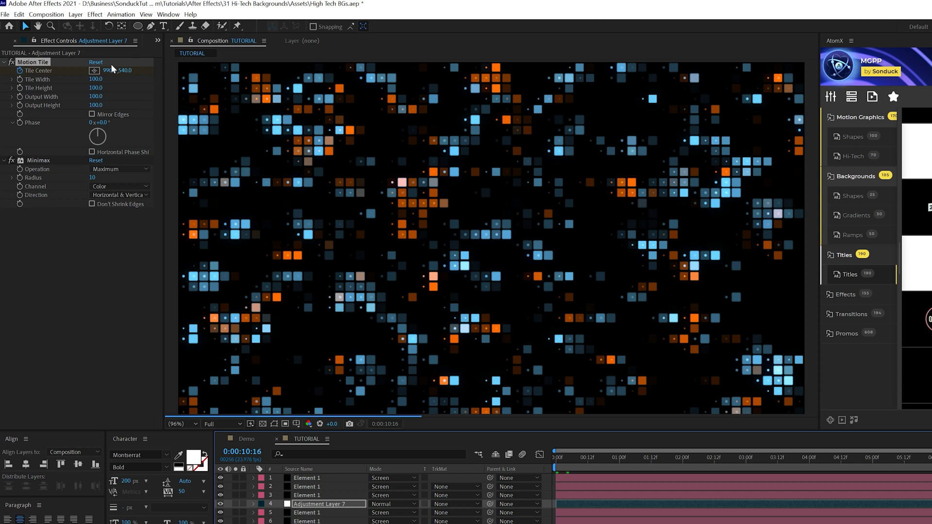
mouse_move(105, 70)
left_mouse_down()
mouse_move(73, 68)
mouse_move(112, 69)
left_mouse_up()
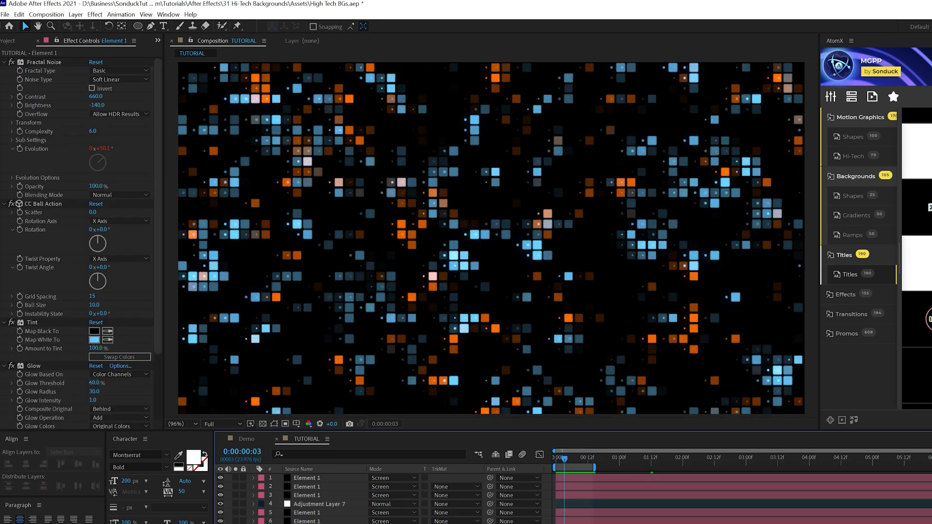
Change the Evolution expressions on layers 5, 6 and 7 from time*400 to time*90, then preview
key("ctrl+a")
key("u")
key("u")
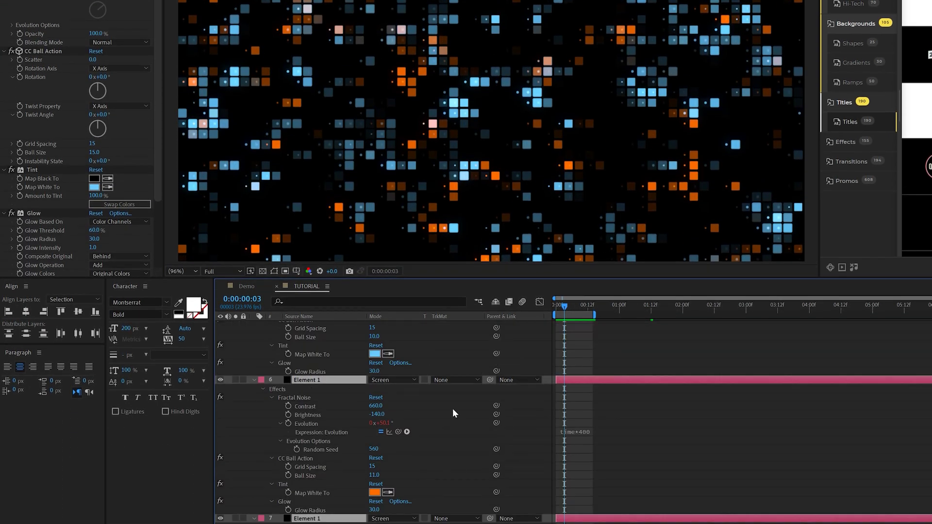
left_click(590, 432)
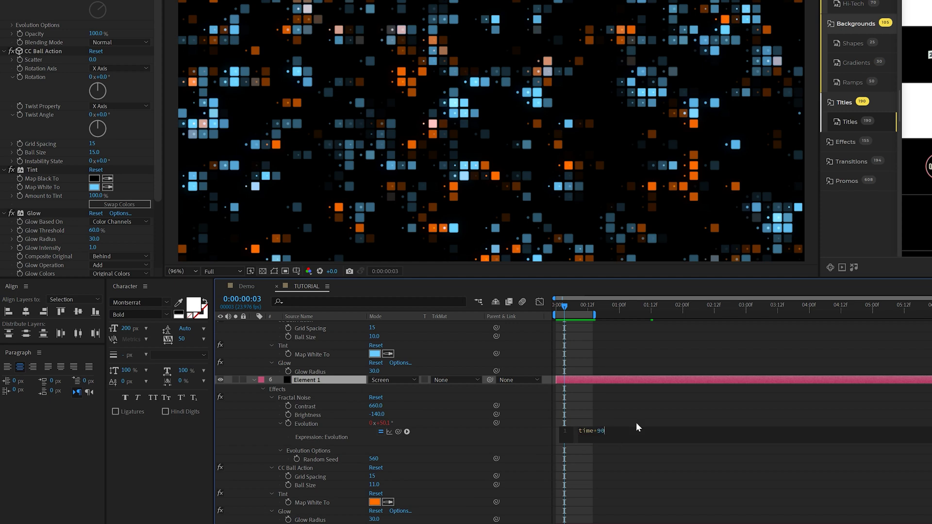
left_click(631, 399)
scroll(621, 430, "down", 3)
left_click(591, 476)
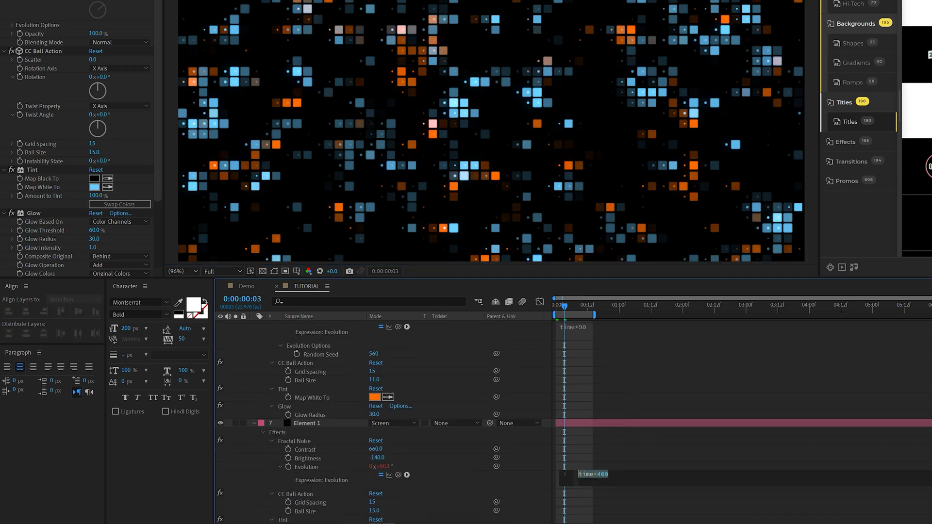
left_click(604, 446)
scroll(619, 462, "up", 8)
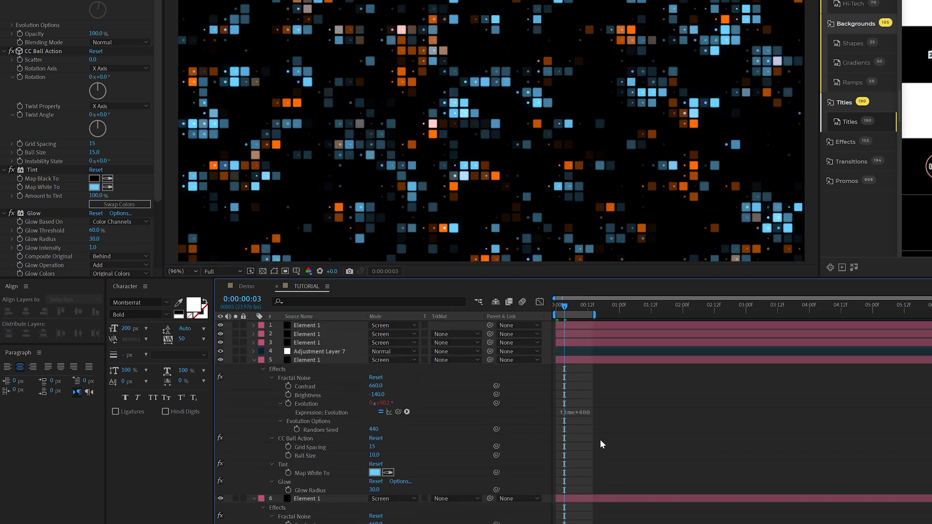
left_click(592, 411)
key("BackSpace")
key("BackSpace")
key("BackSpace")
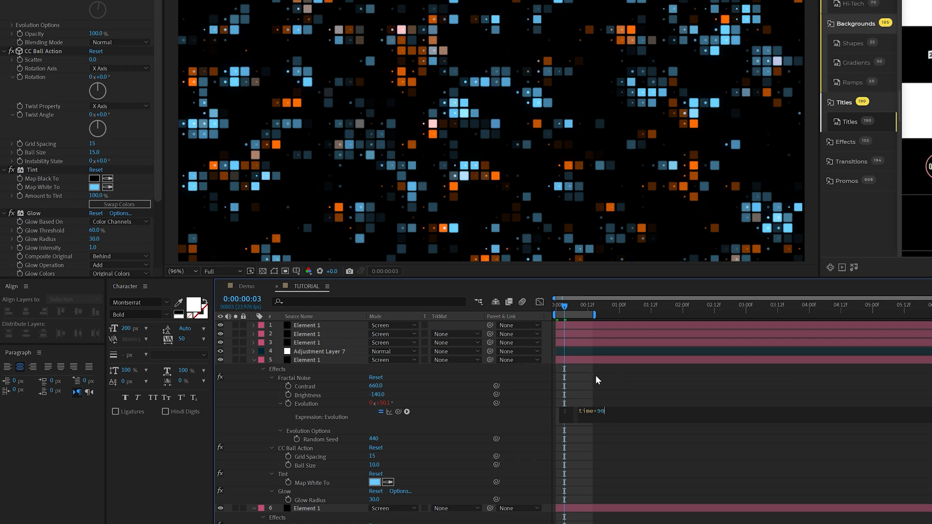
left_click(254, 359)
key("space")
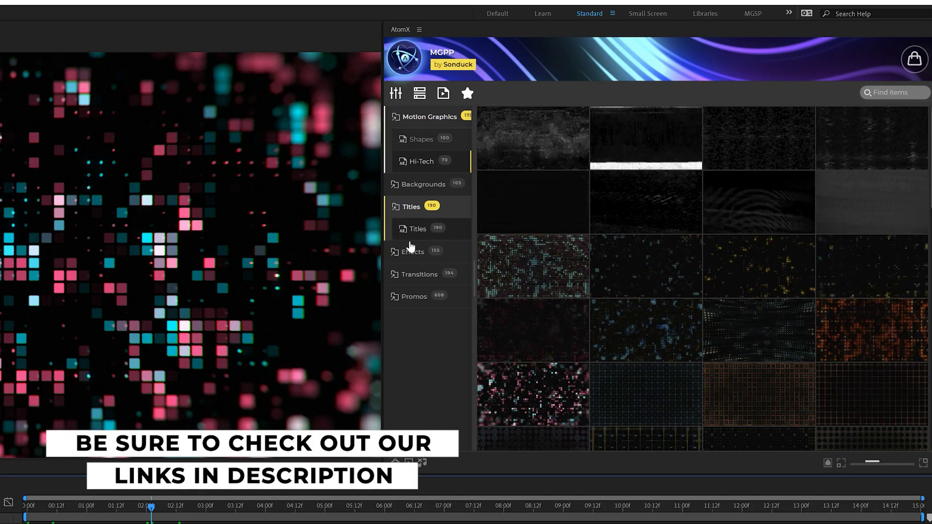
Browse the AtomX title templates and apply Title 114 to the composition
left_click(420, 237)
left_click(426, 164)
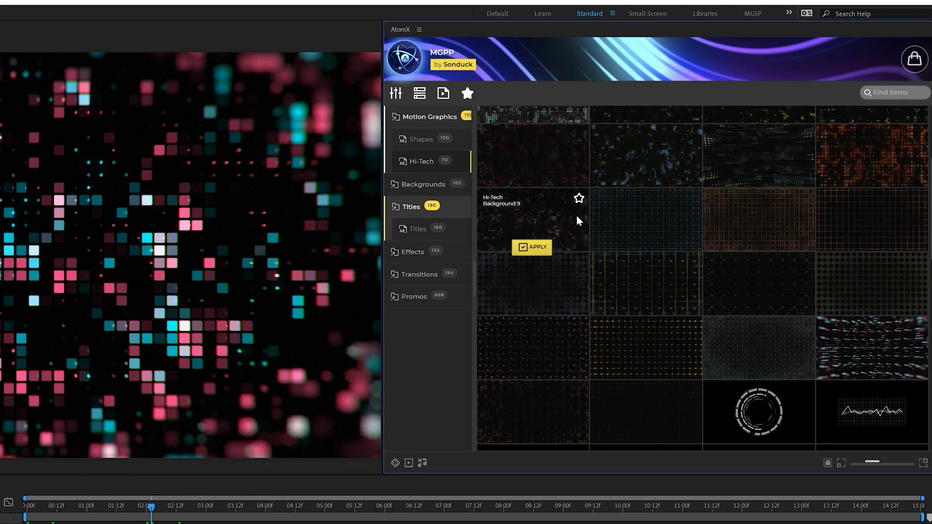
scroll(665, 165, "up", 3)
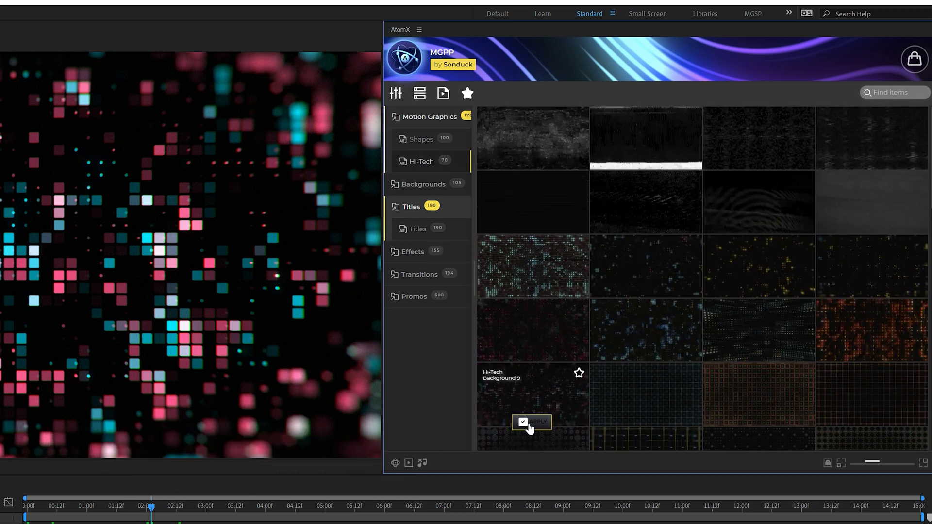
left_click(532, 426)
left_click(437, 231)
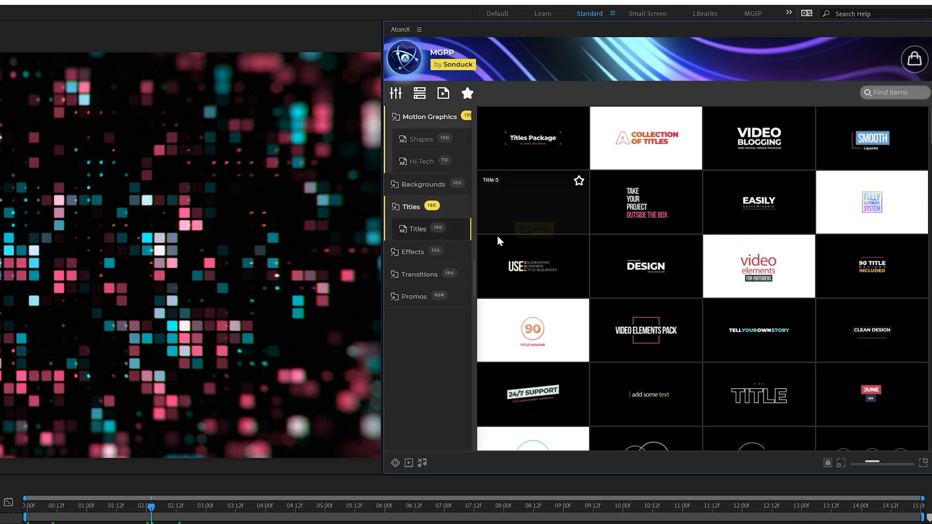
scroll(647, 223, "down", 3)
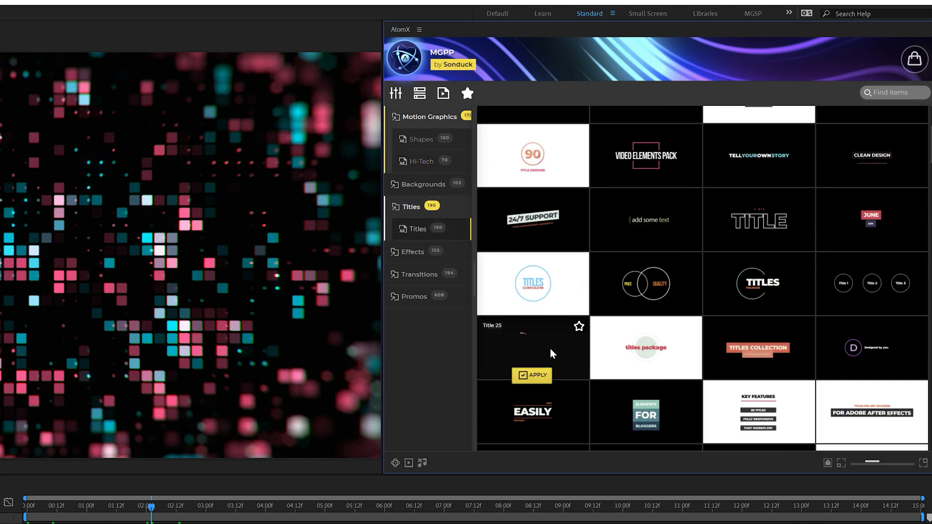
scroll(552, 353, "down", 20)
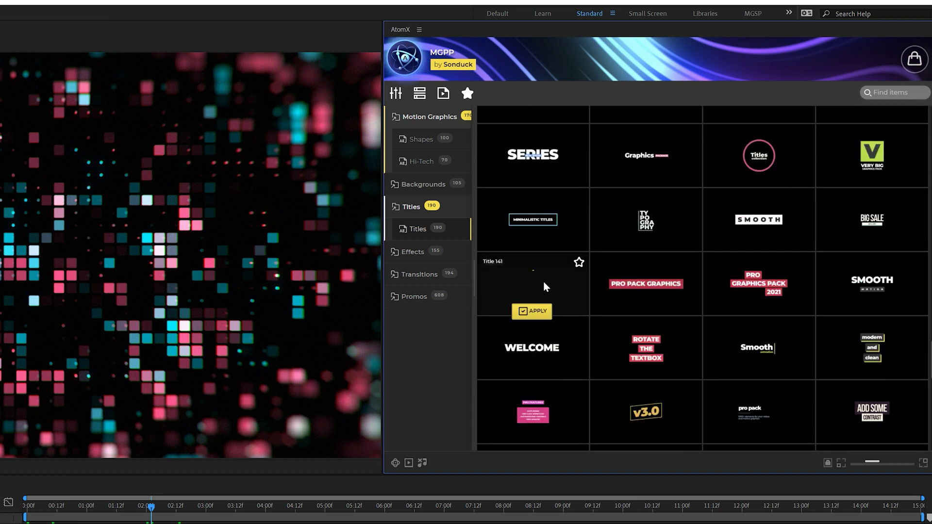
scroll(547, 285, "up", 6)
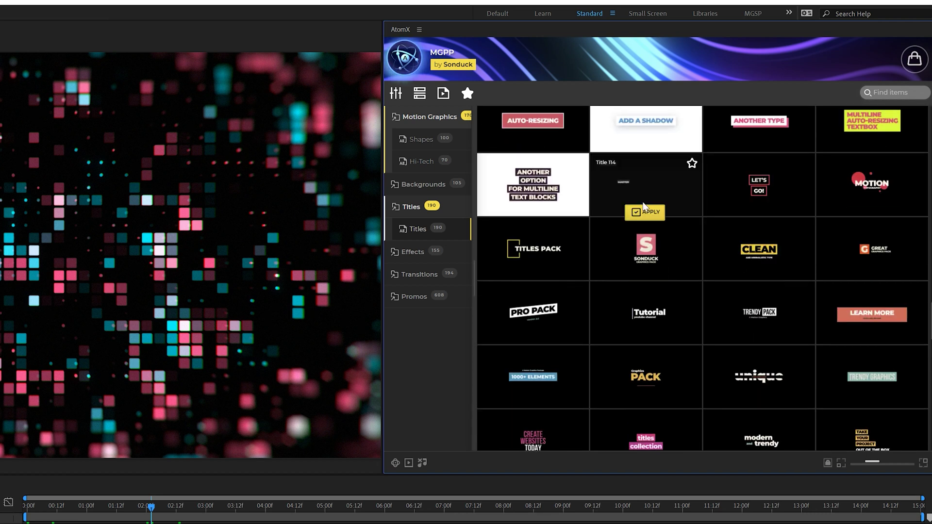
left_click(649, 212)
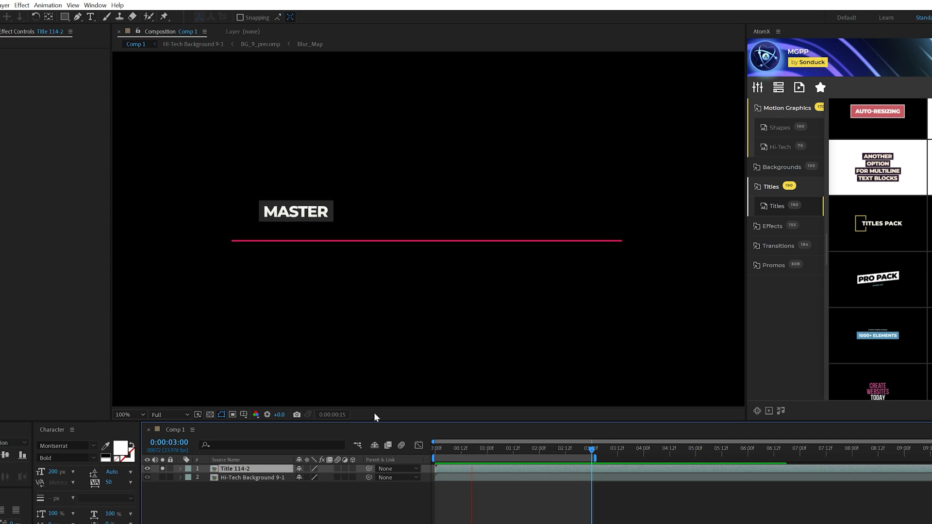
In the Title 114 precomp, replace the JAVASCRIPT CODE text with MOTION TUTORIAL
double_click(240, 469)
left_click(157, 17)
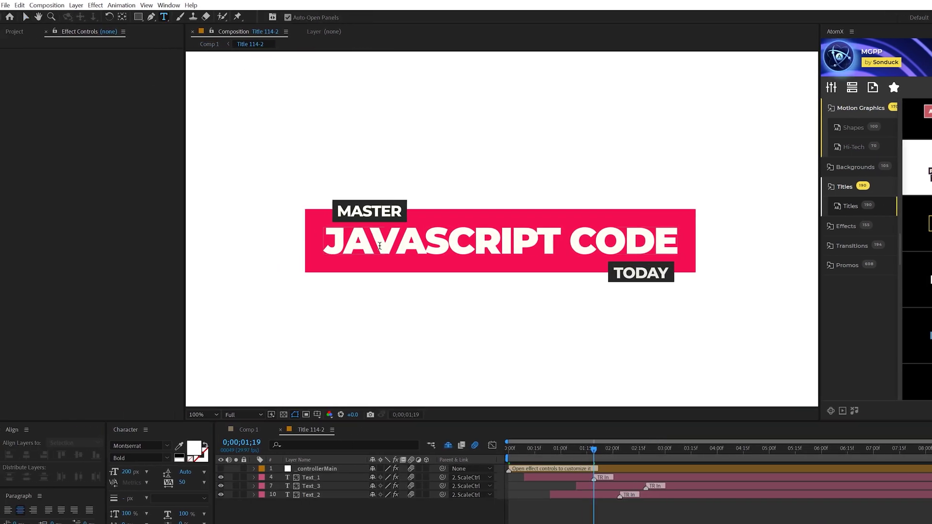
double_click(372, 245)
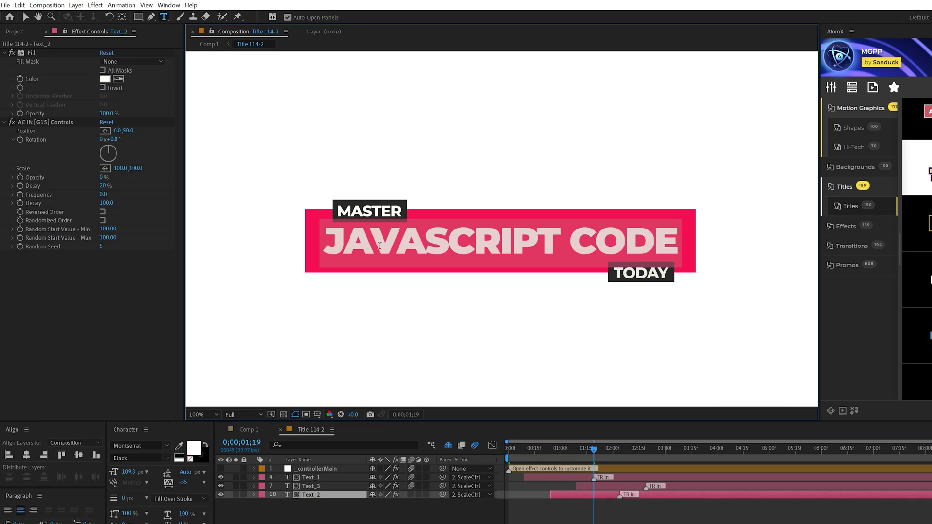
type("MOTION TUTORIAL")
key("ctrl+BackSpace")
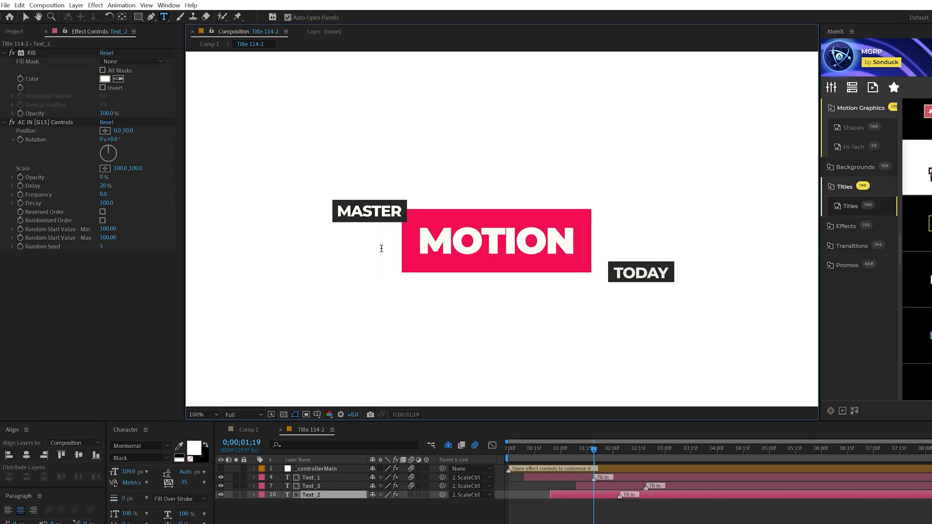
key("ctrl+z")
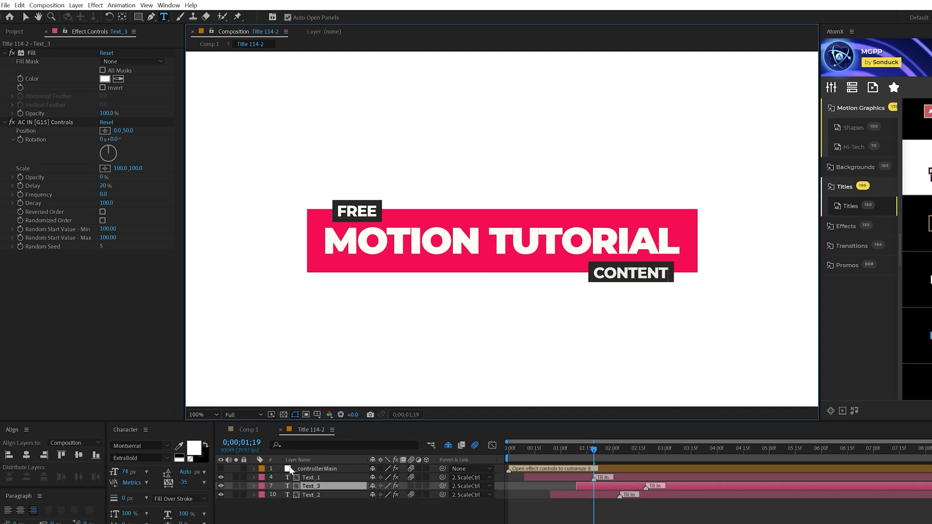
Recolour the title's pink bar (Textbox Color 2) to blue
left_click(317, 469)
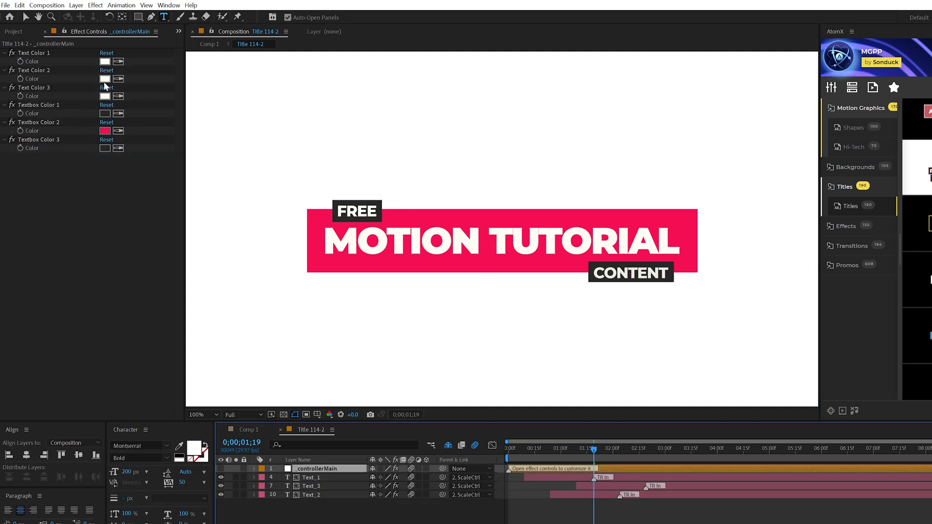
left_click(106, 132)
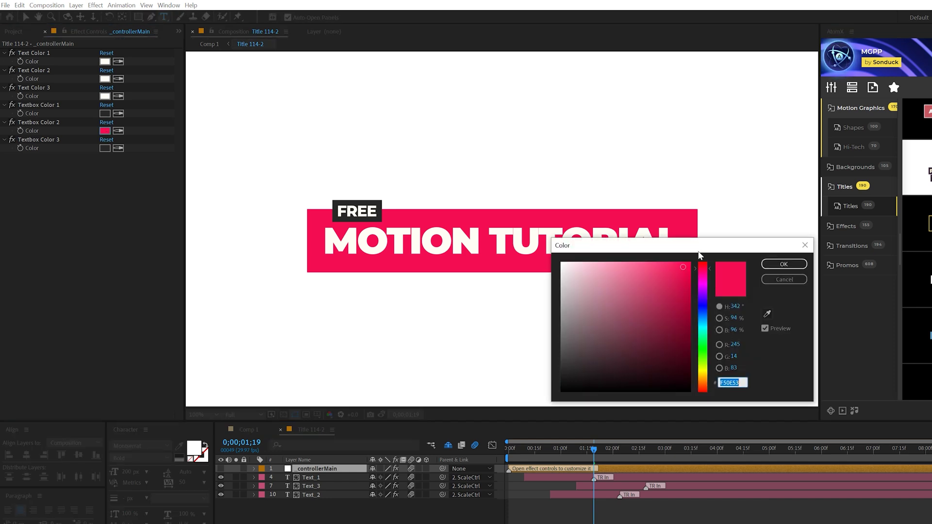
left_click(648, 288)
left_click(703, 310)
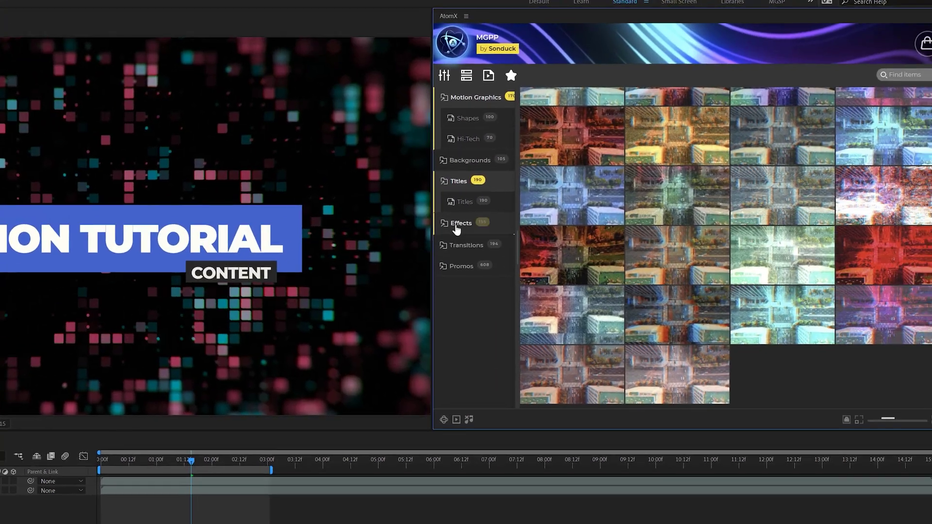
Browse the AtomX effects, light and particle templates, then return to the TUTORIAL composition
left_click(747, 226)
left_click(760, 286)
left_click(423, 344)
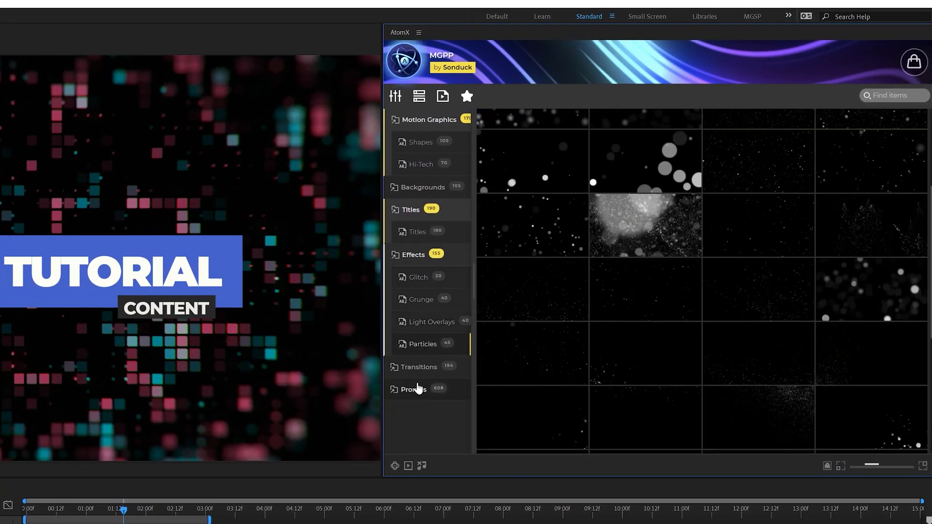
scroll(513, 209, "down", 5)
scroll(478, 438, "down", 10)
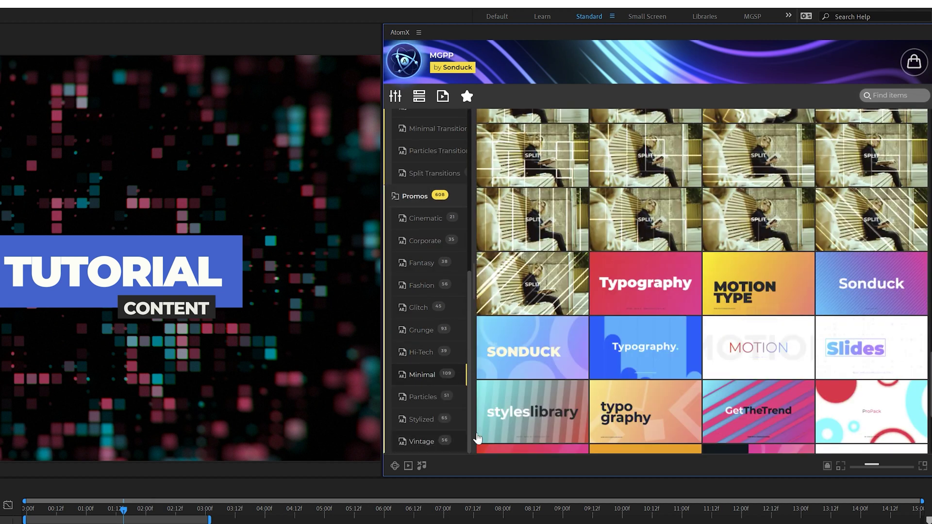
mouse_move(751, 282)
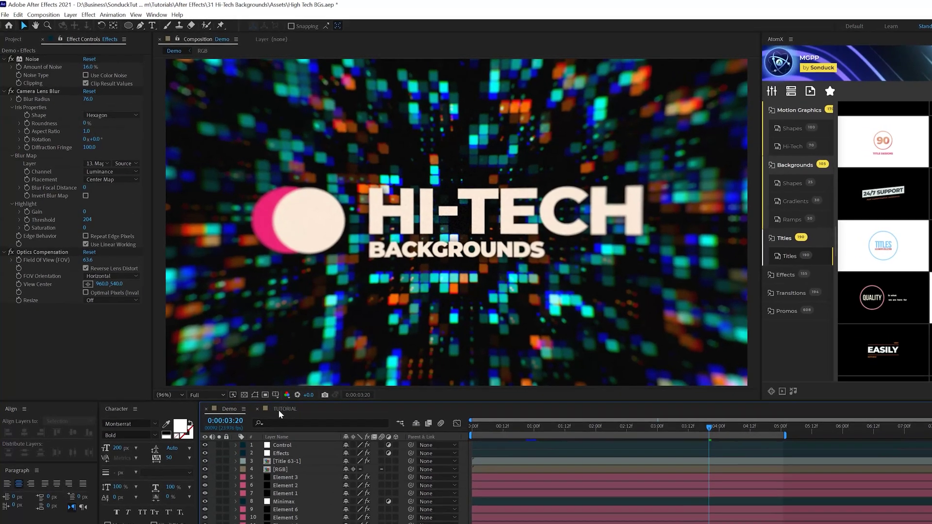
left_click(279, 411)
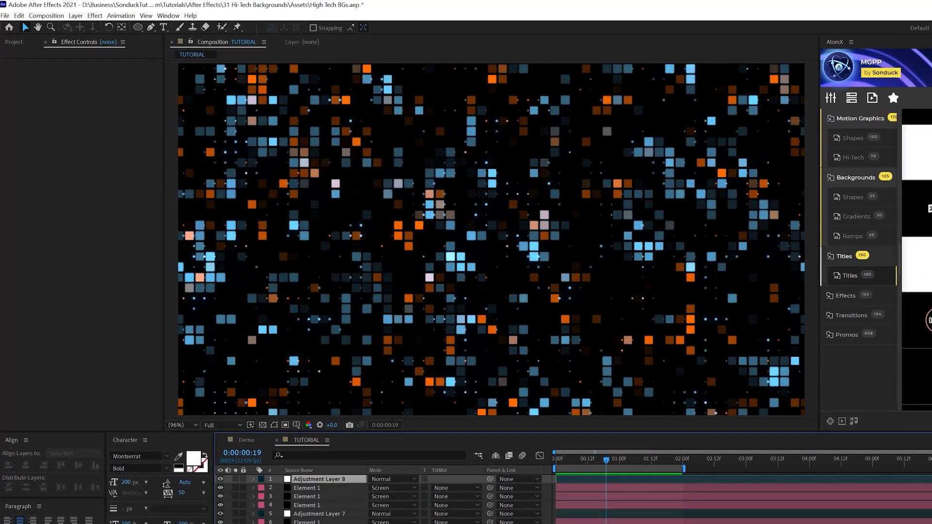
Rename the top adjustment layer to 'Effects'
key("Return")
type("Effects")
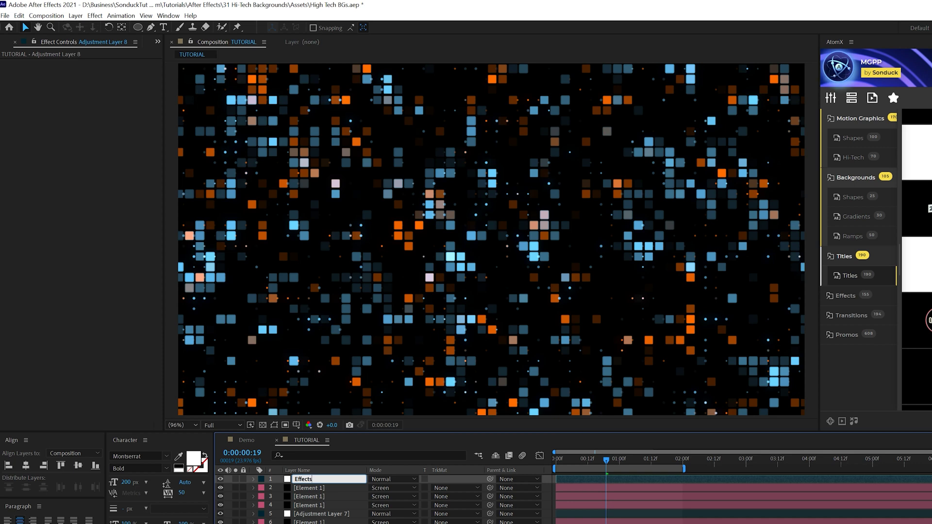
key("Return")
Add a Noise effect with Amount 16 and Use Color Noise turned off
left_click(100, 15)
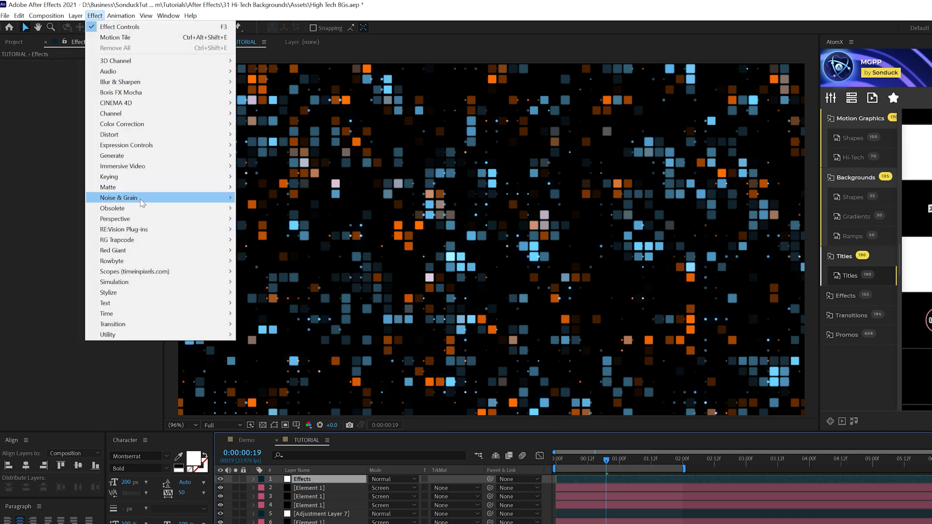
mouse_move(142, 199)
left_click(257, 261)
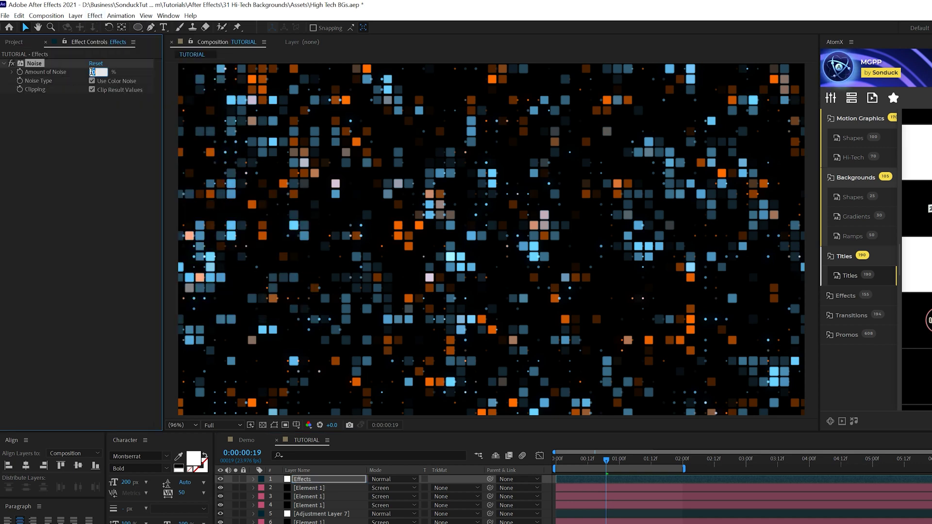
type("16")
key("Return")
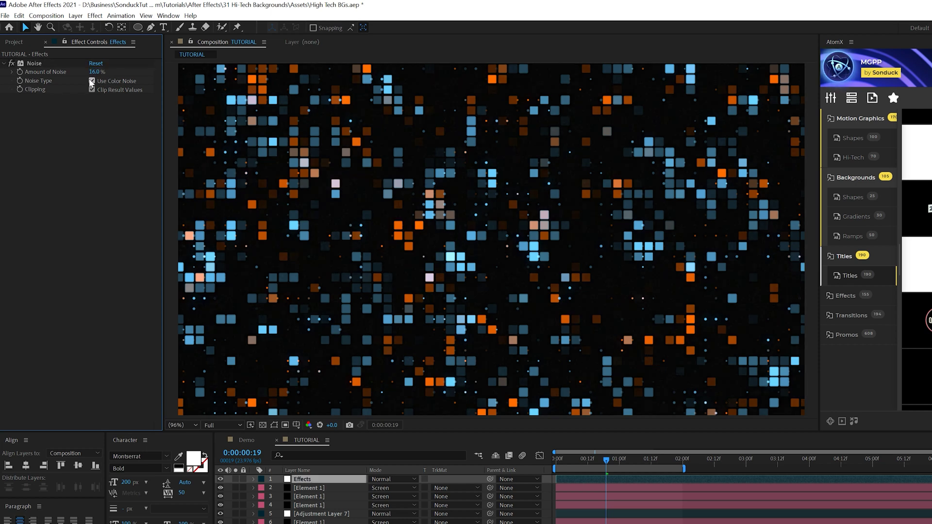
left_click(90, 81)
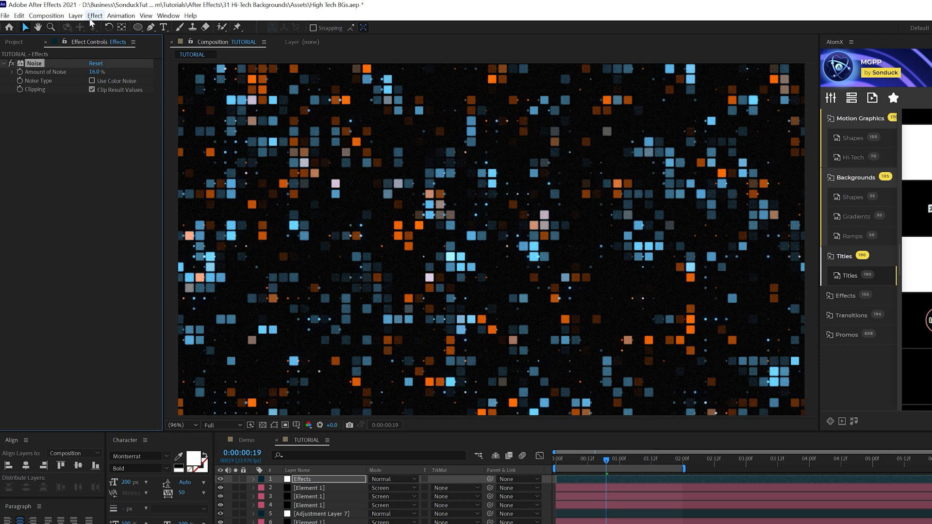
Apply Camera Lens Blur to the Effects layer
left_click(94, 16)
mouse_move(126, 82)
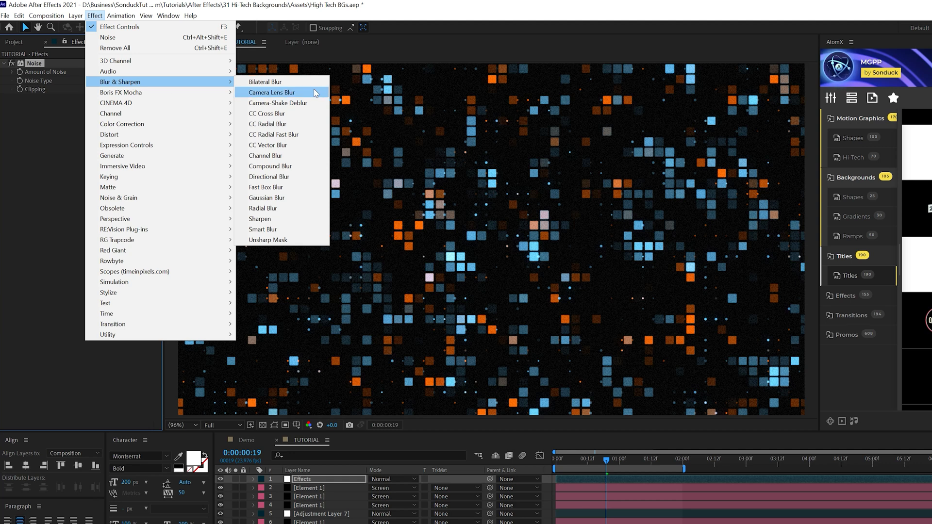
left_click(263, 94)
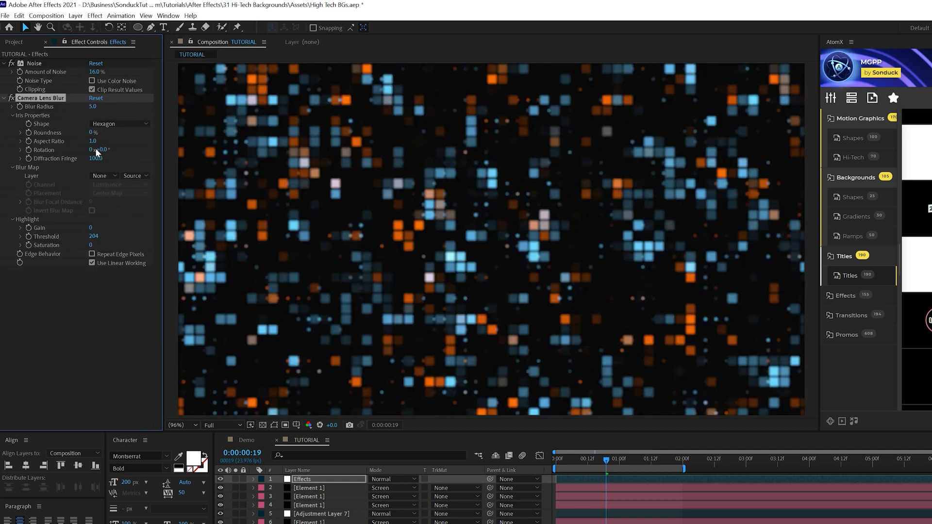
key("F2")
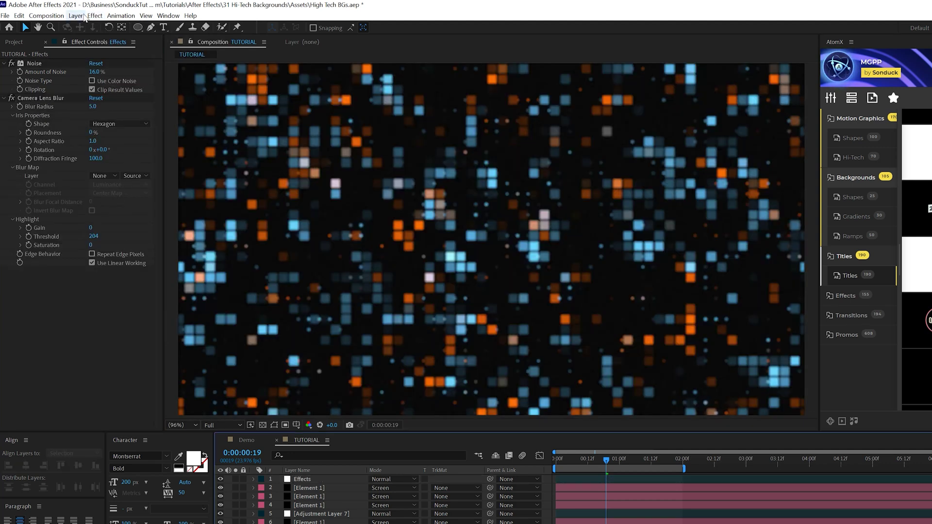
Create a new solid layer named 'Map'
left_click(81, 18)
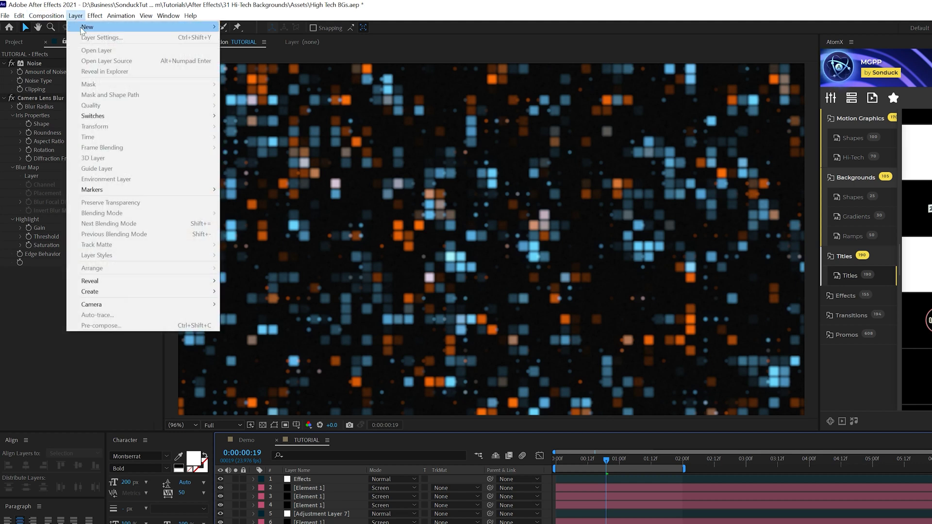
mouse_move(97, 27)
left_click(291, 41)
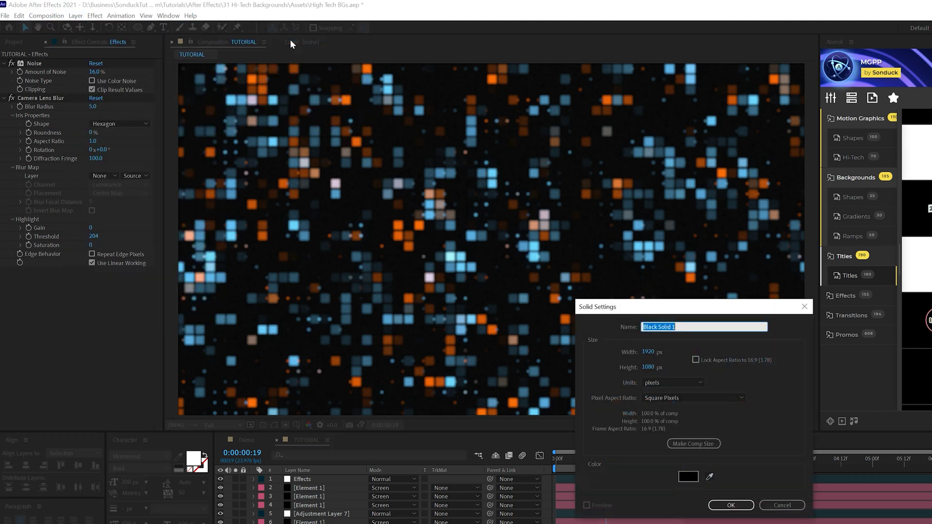
type("Map")
key("Return")
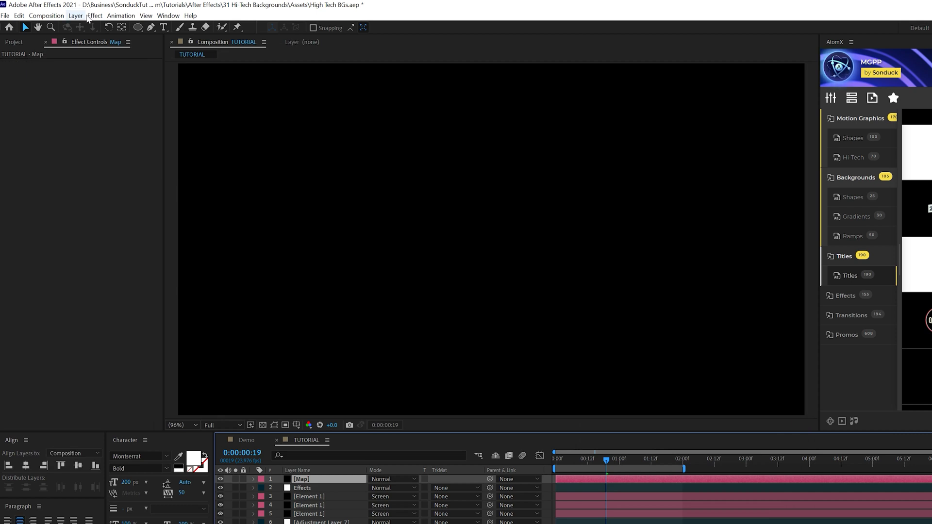
Apply a Gradient Ramp to the Map solid and set its shape to Radial Ramp
left_click(95, 16)
mouse_move(117, 156)
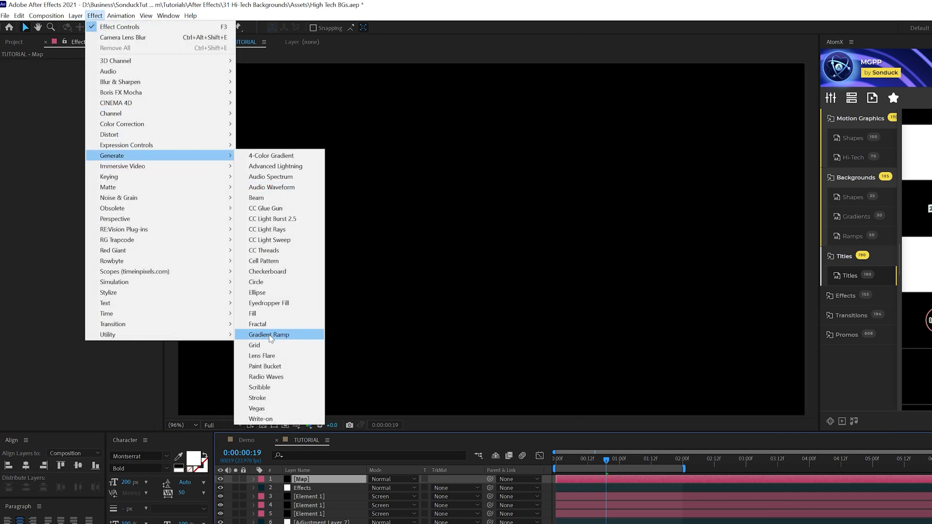
left_click(274, 334)
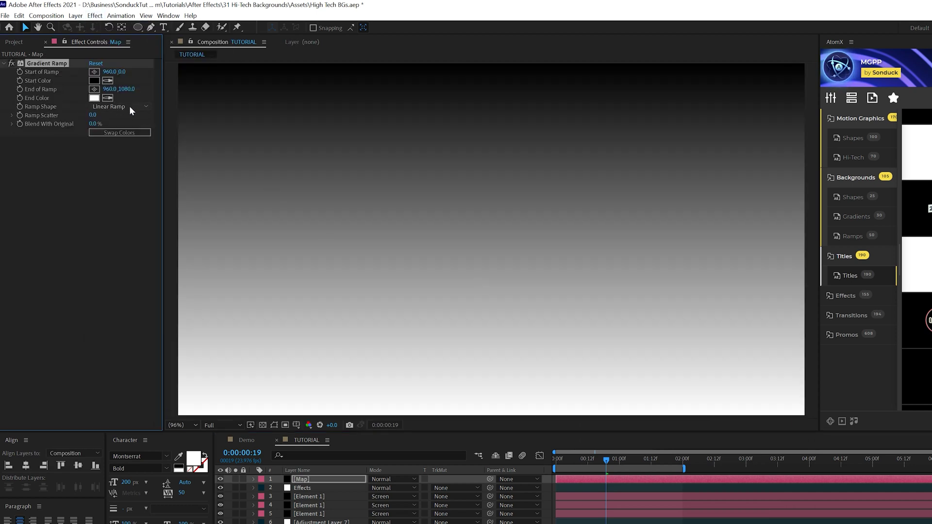
left_click(127, 106)
left_click(124, 128)
Place the ramp start at the composition centre and the end far below the frame
key("comma")
key("comma")
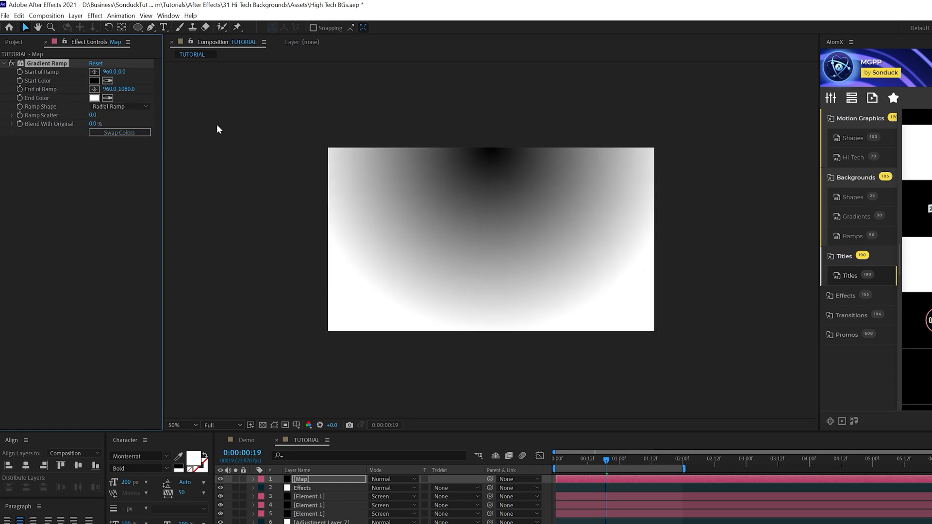
left_click(95, 72)
left_click_drag(490, 158, 493, 237)
key("comma")
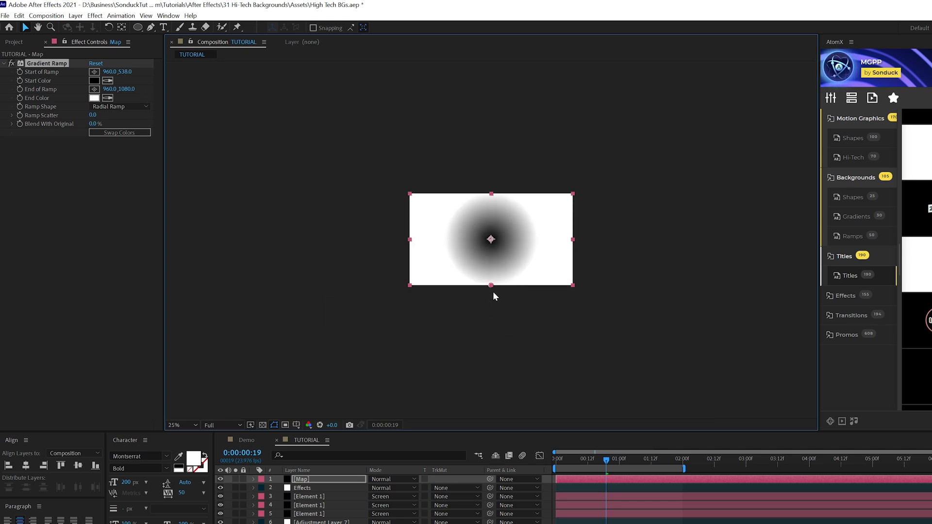
left_click_drag(489, 285, 493, 436)
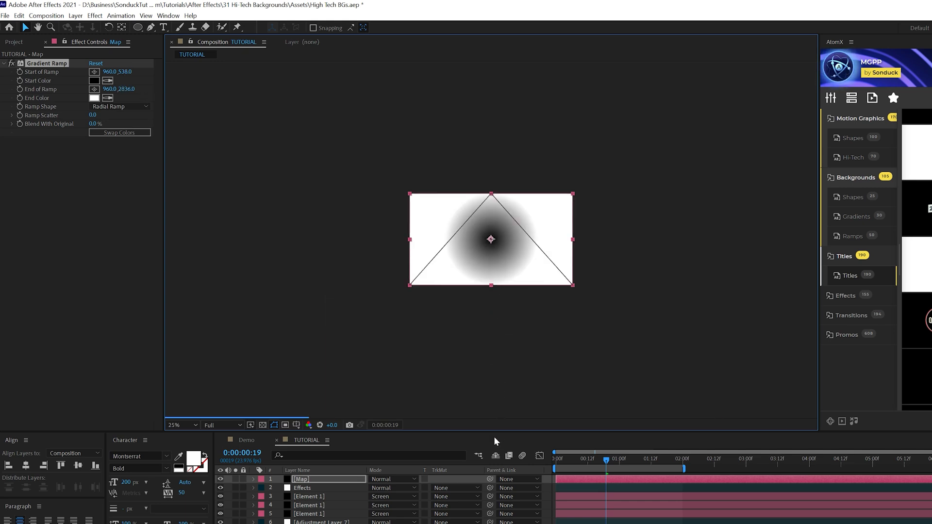
key("comma")
left_click_drag(489, 339, 496, 403)
key("period")
key("period")
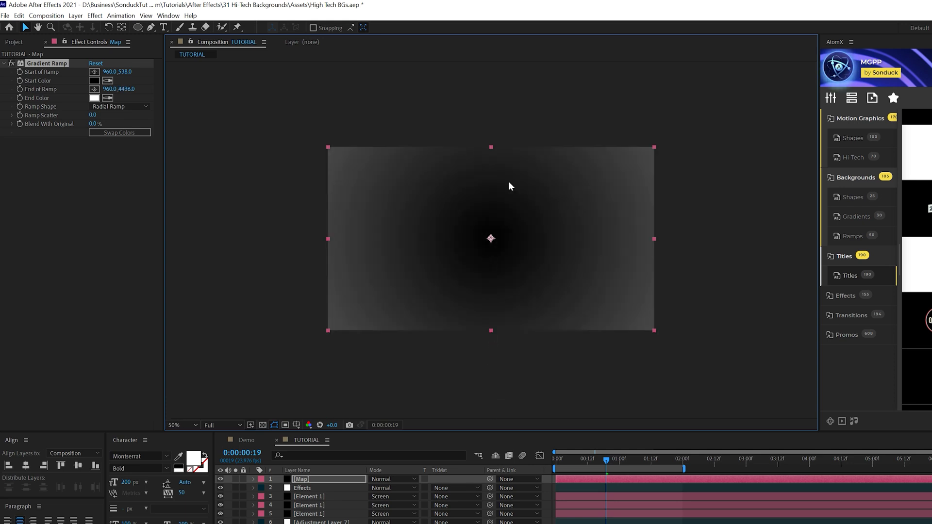
left_click(290, 480)
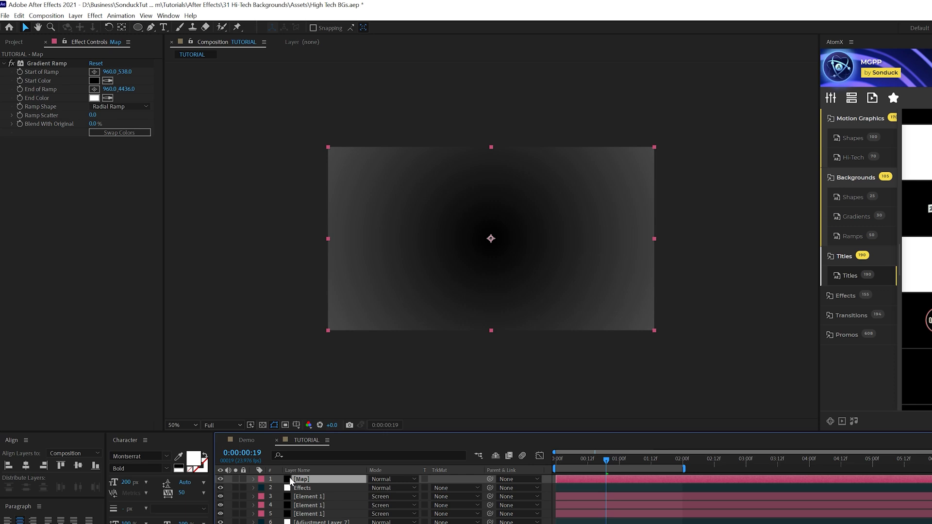
Pre-compose Map moving all attributes, then move it to the stack bottom and hide it
left_click(75, 15)
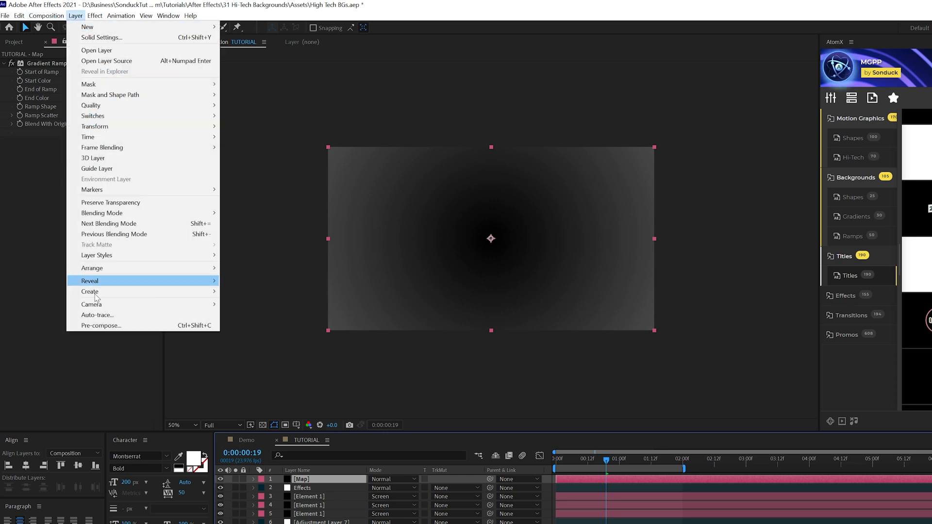
left_click(101, 325)
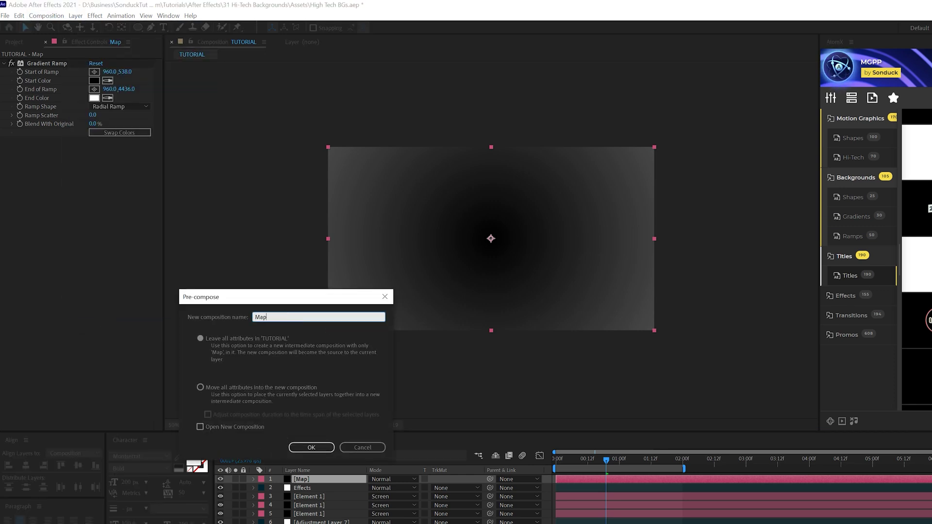
left_click(257, 388)
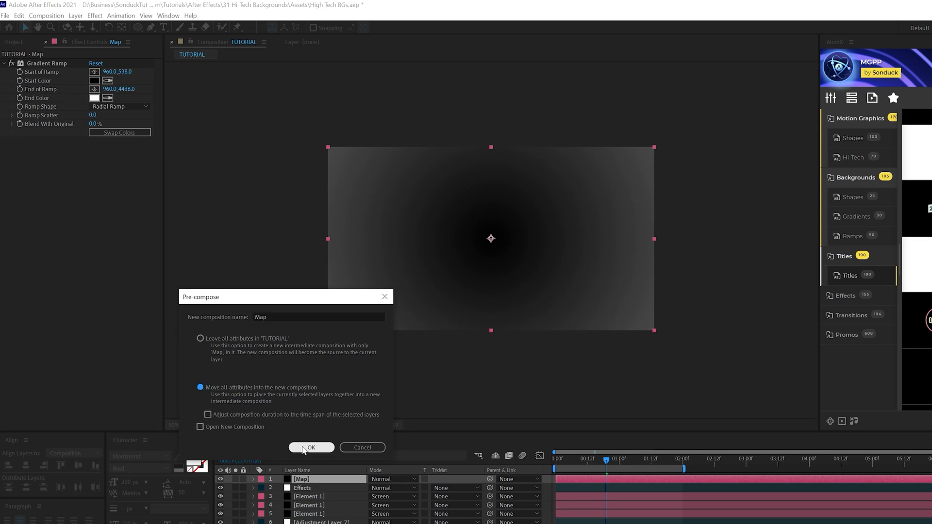
left_click(311, 448)
left_click_drag(295, 478, 275, 523)
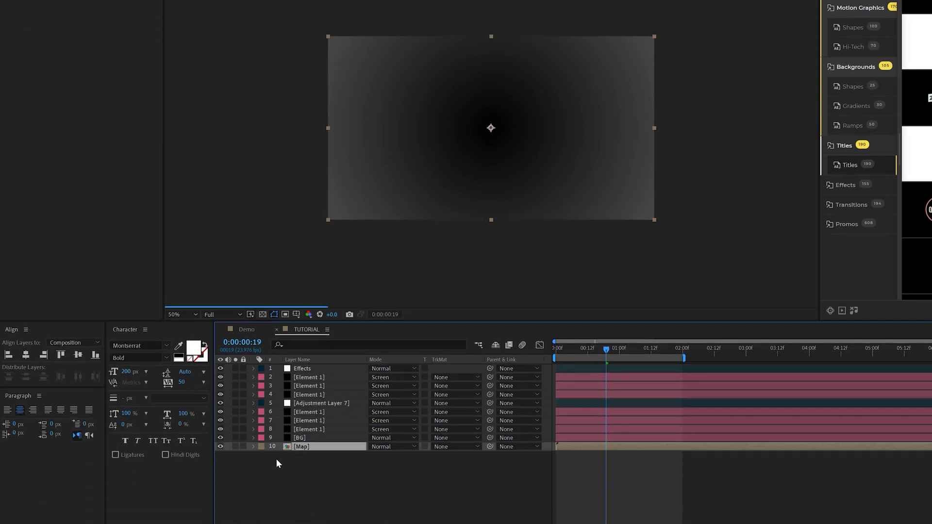
left_click(221, 523)
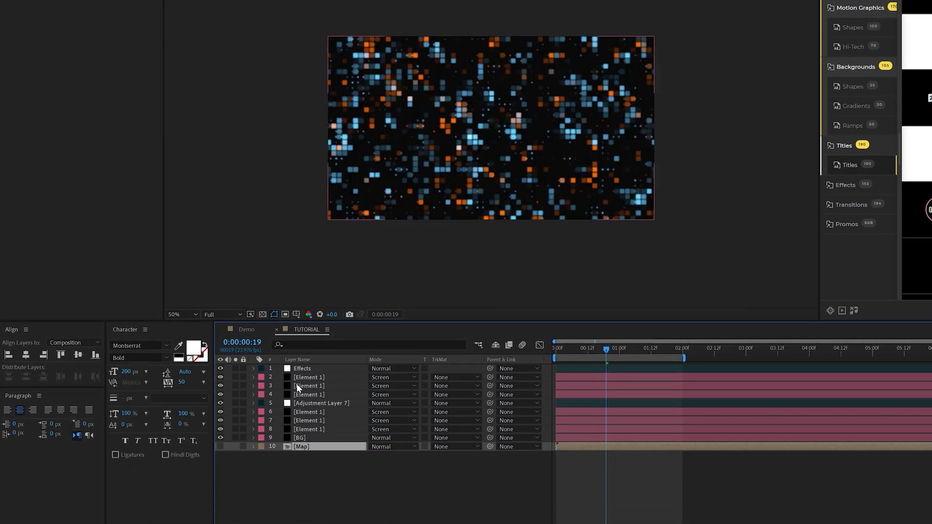
Set Camera Lens Blur's Blur Map Layer to Map and Blur Radius to 75
left_click(298, 369)
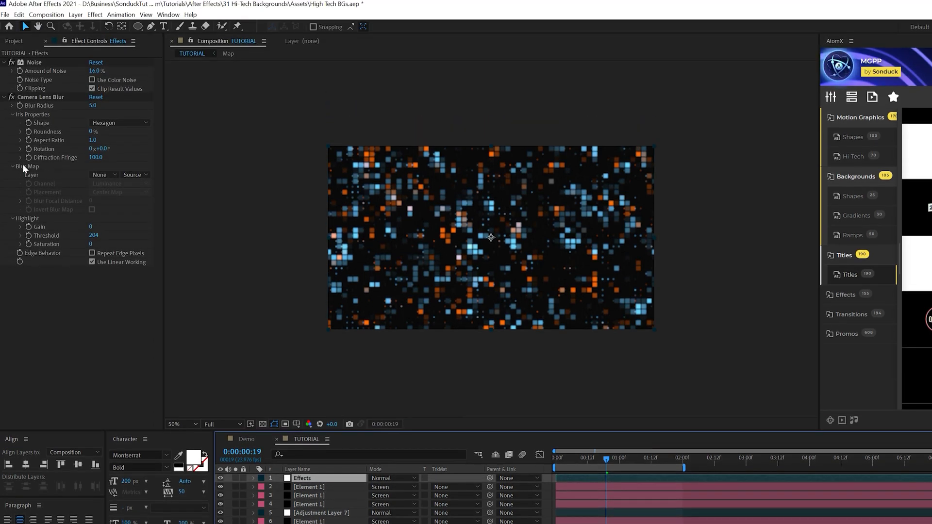
left_click(99, 175)
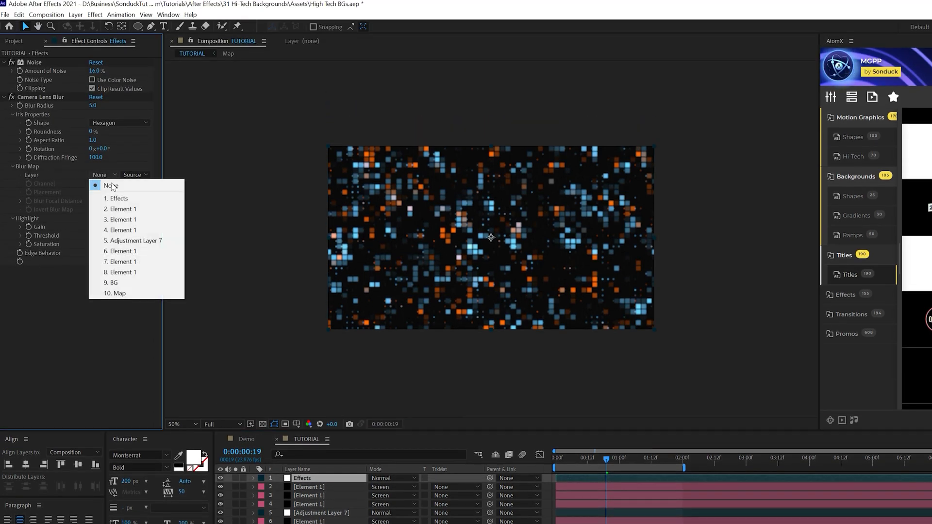
left_click(120, 293)
key("slash")
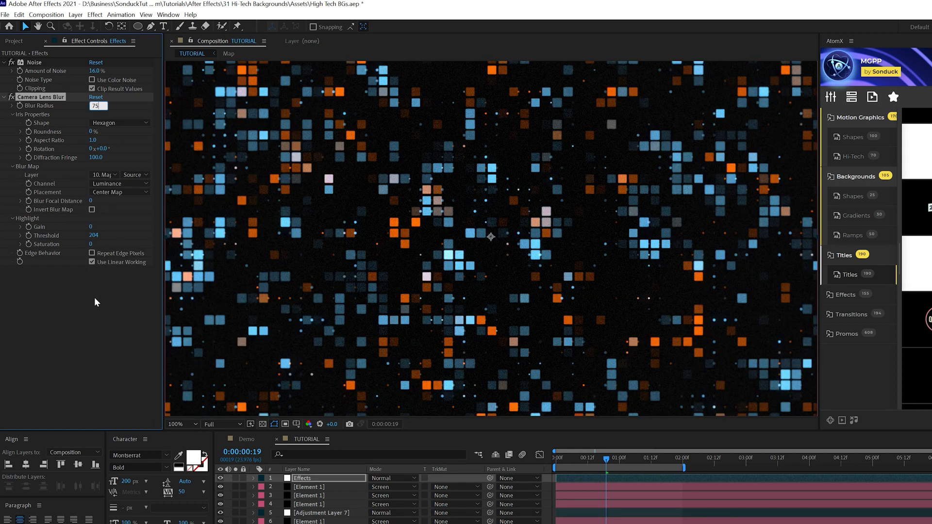
key("Return")
key("comma")
key("comma")
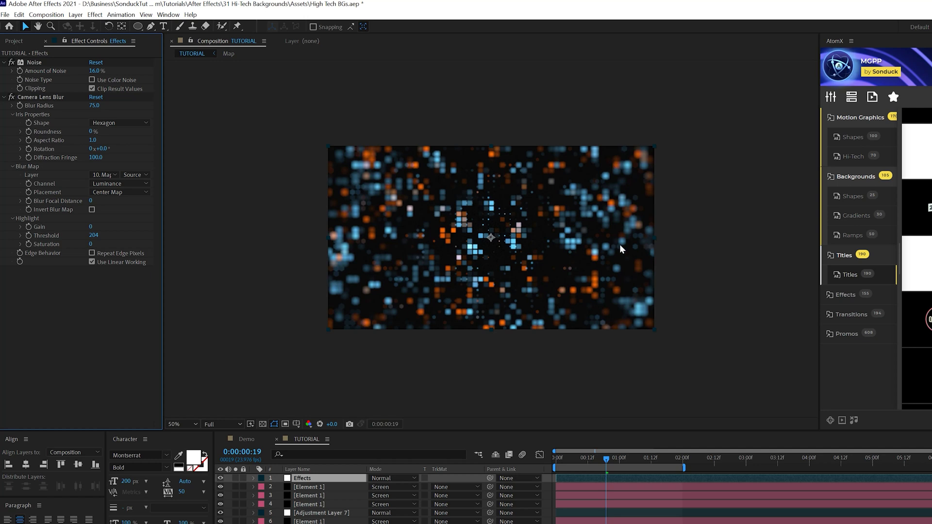
key("period")
key("period")
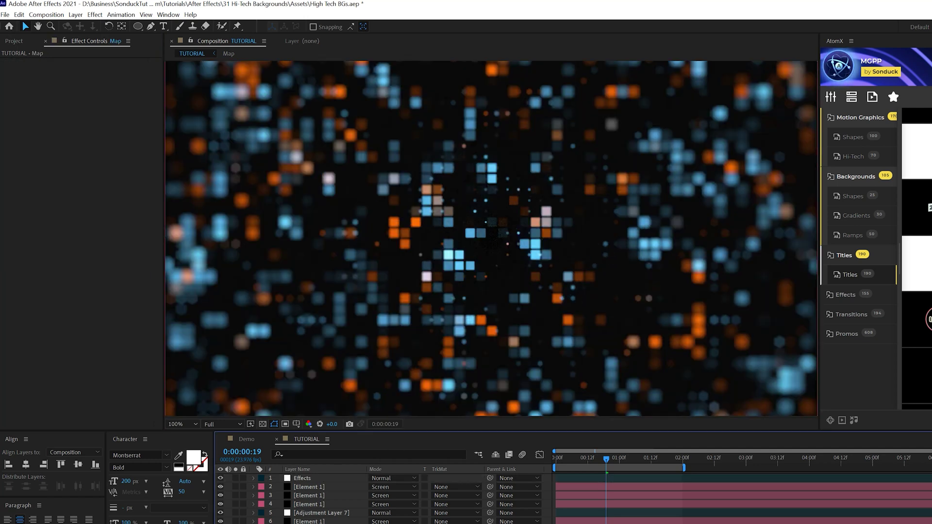
Inside the Map precomp, push the ramp end lower to widen the sharp centre
left_click(228, 53)
left_click(281, 347)
key("comma")
key("comma")
key("comma")
key("comma")
key("comma")
key("comma")
key("comma")
key("comma")
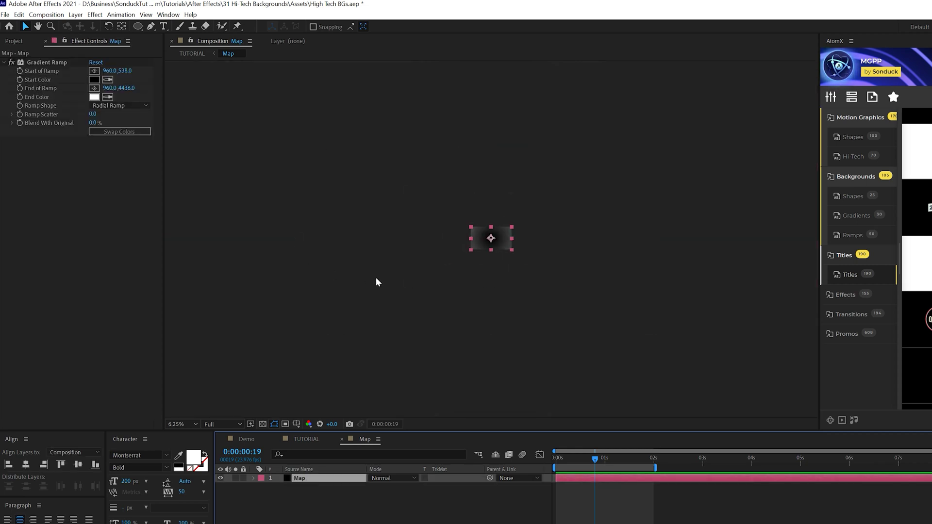
left_click_drag(491, 261, 491, 268)
left_click(301, 443)
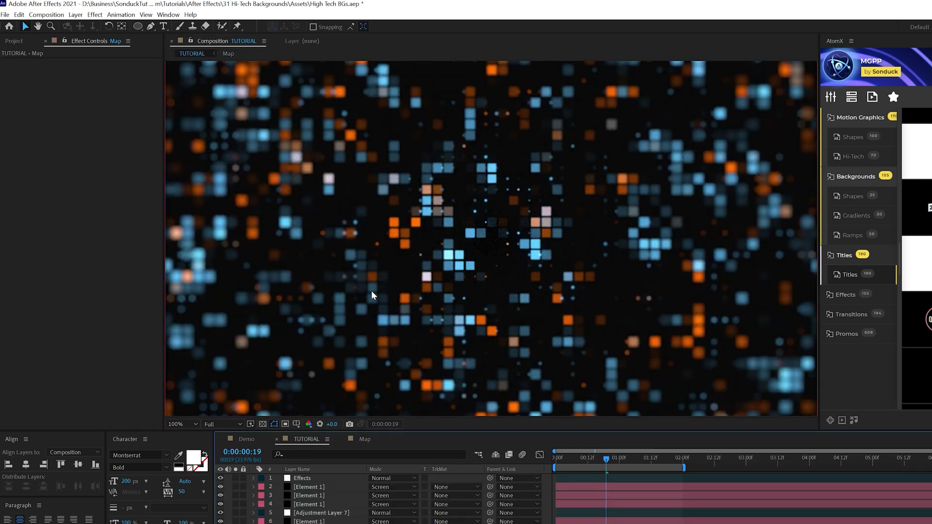
Add Optics Compensation to the Effects layer with Field of View 74 and Reverse Lens Distortion on
left_click(303, 479)
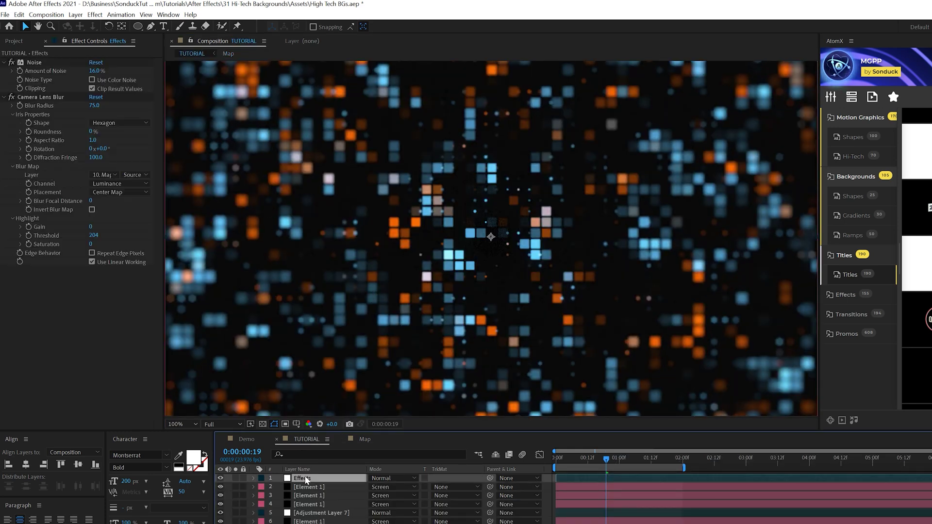
left_click(95, 15)
mouse_move(121, 141)
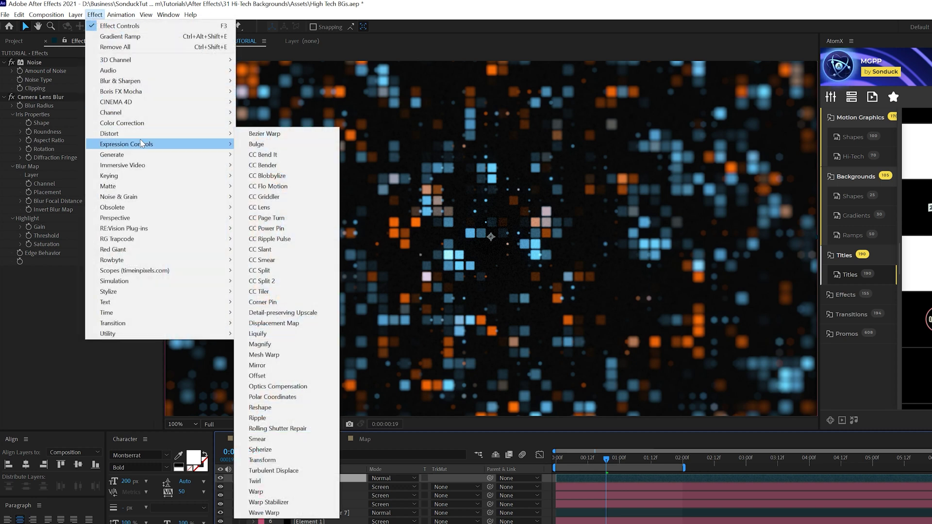
left_click(278, 387)
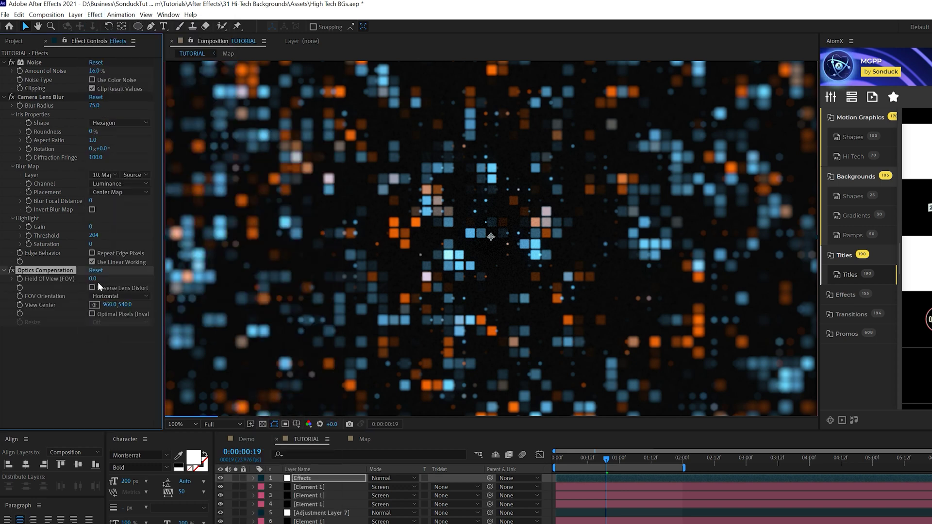
left_click(85, 346)
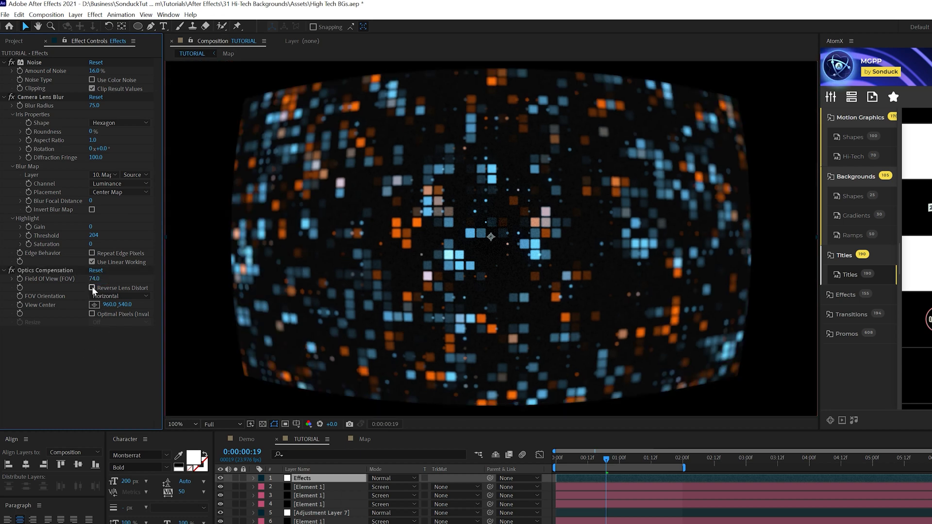
left_click(92, 288)
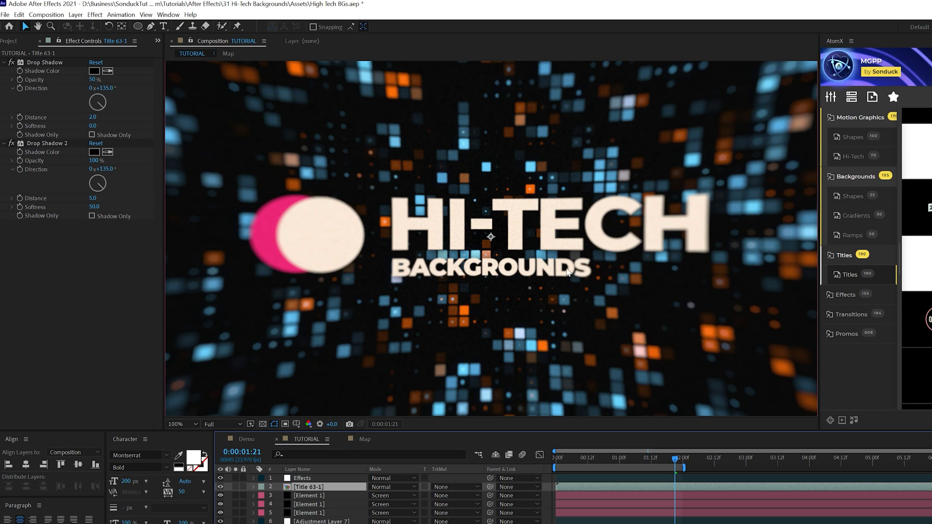
left_click(242, 441)
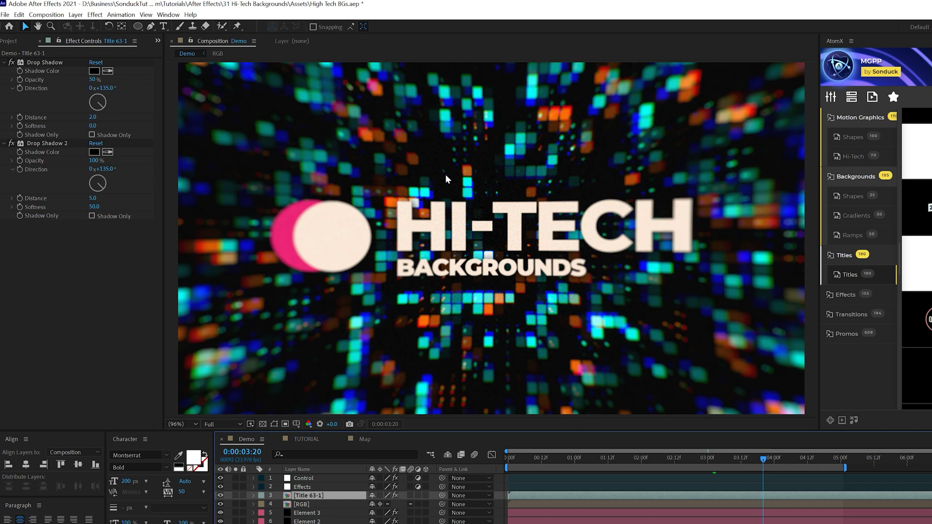
left_click(306, 439)
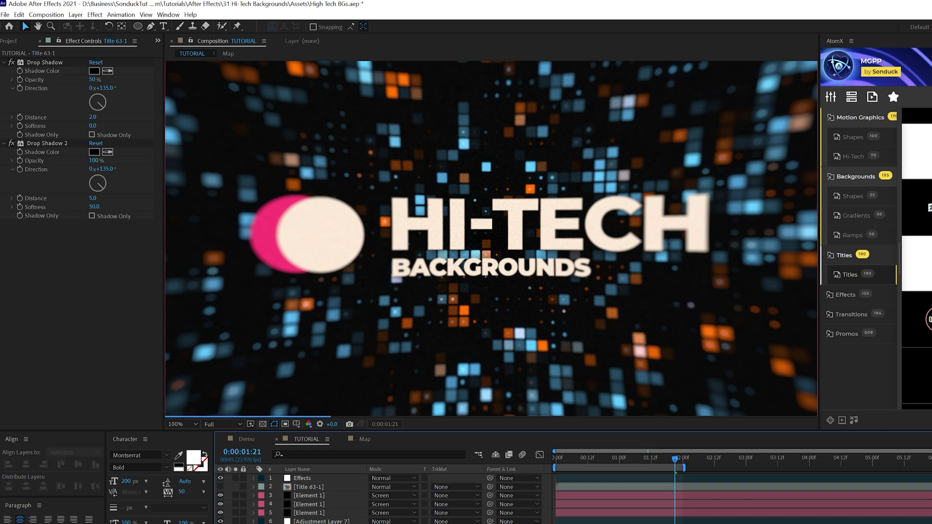
left_click(76, 14)
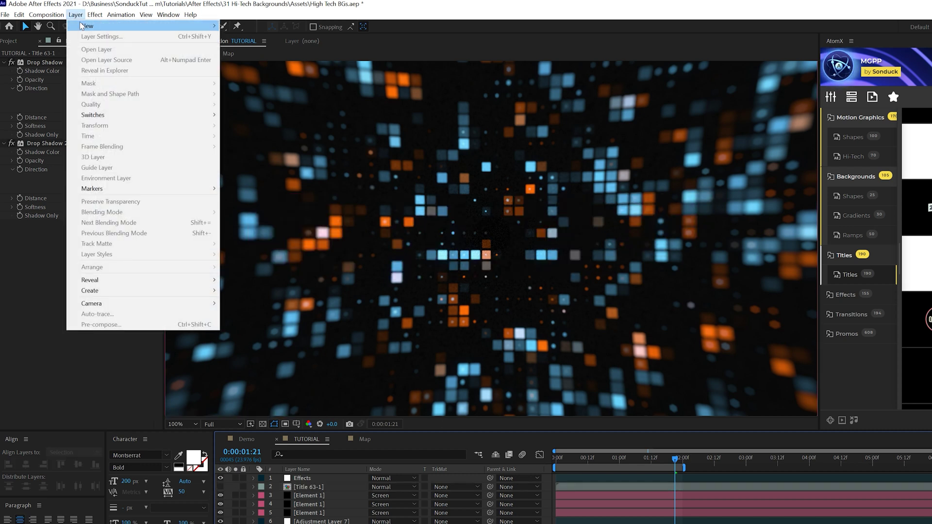
Add a new adjustment layer carrying a Shift Channels effect
mouse_move(90, 26)
left_click(262, 89)
left_click(96, 14)
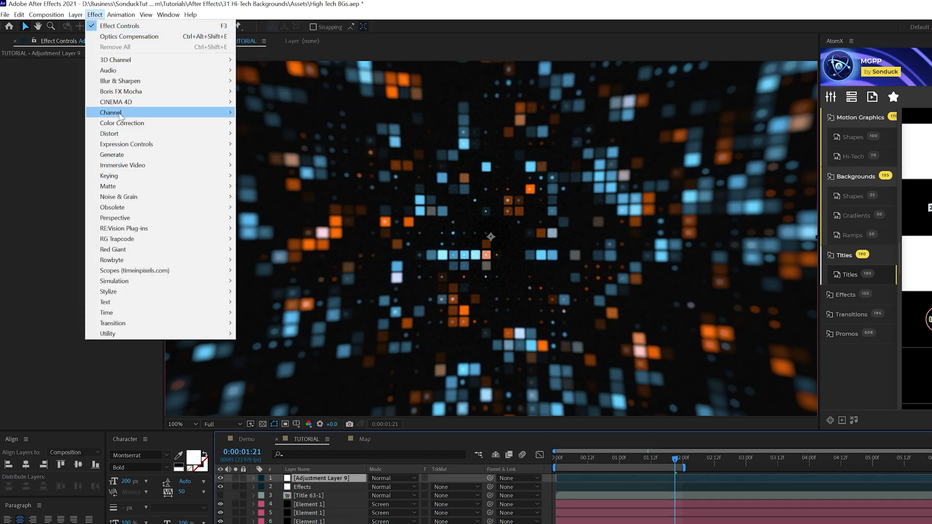
mouse_move(126, 113)
left_click(267, 230)
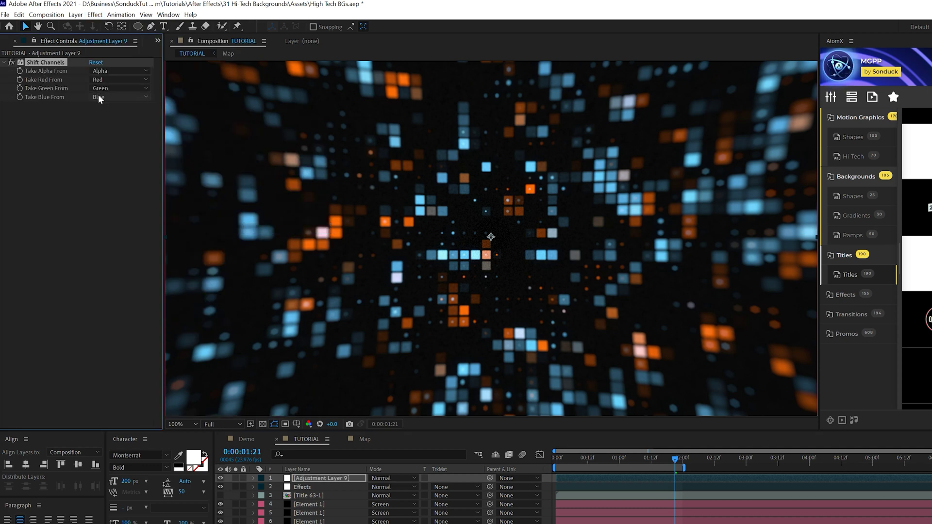
Set Shift Channels' Take Red From and Take Green From to Full Off
left_click(99, 80)
left_click(113, 184)
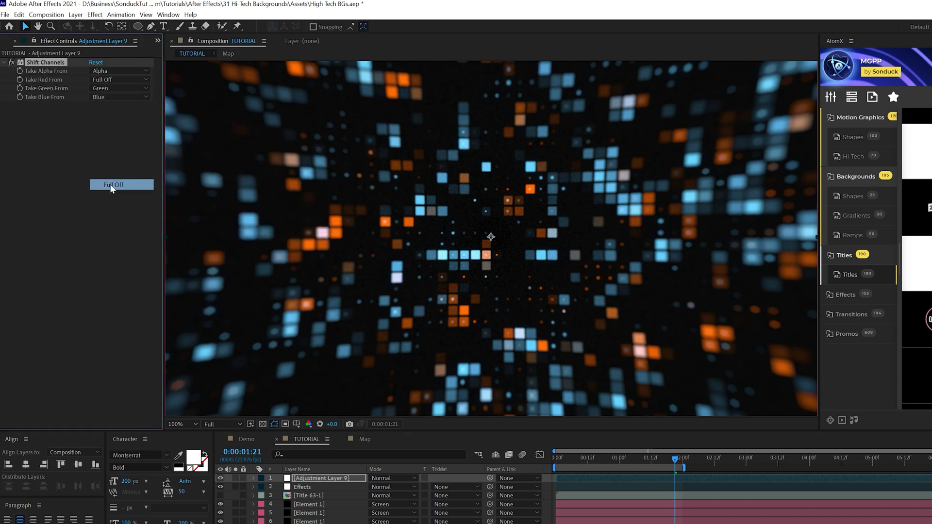
left_click(107, 88)
left_click(114, 193)
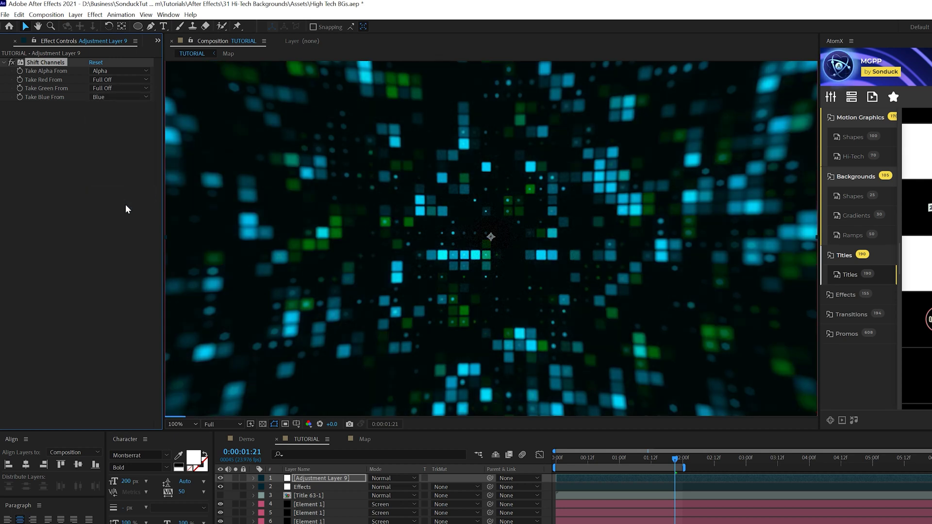
left_click(310, 481)
left_click(95, 15)
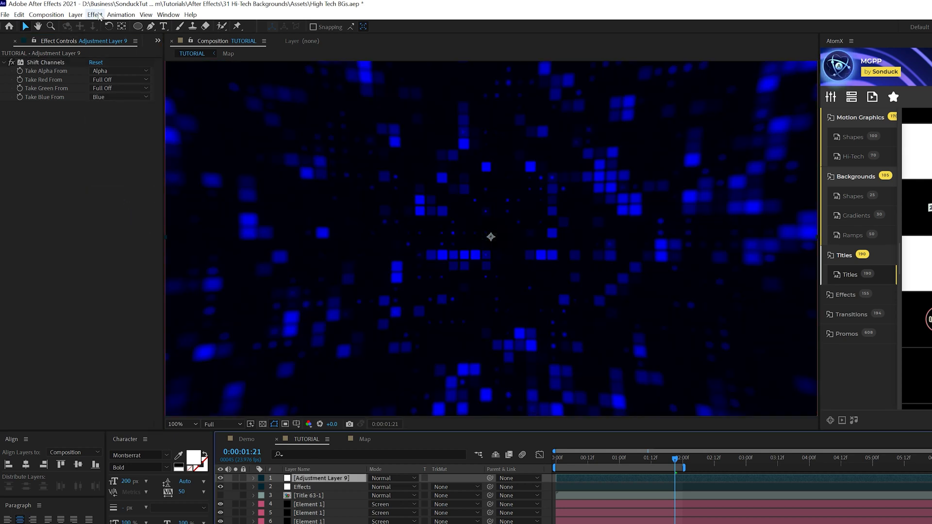
Add a Transform effect to the blue adjustment layer with Scale 95
mouse_move(113, 135)
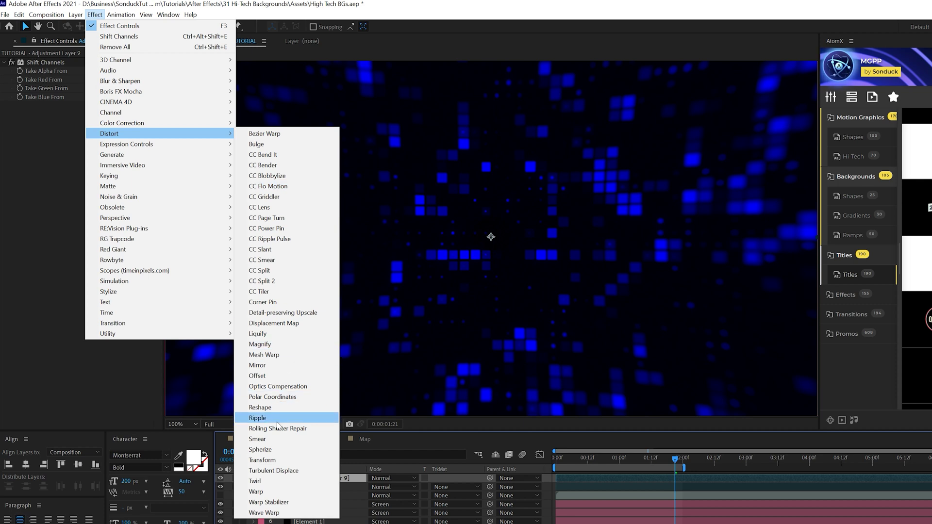
left_click(248, 461)
left_click(96, 140)
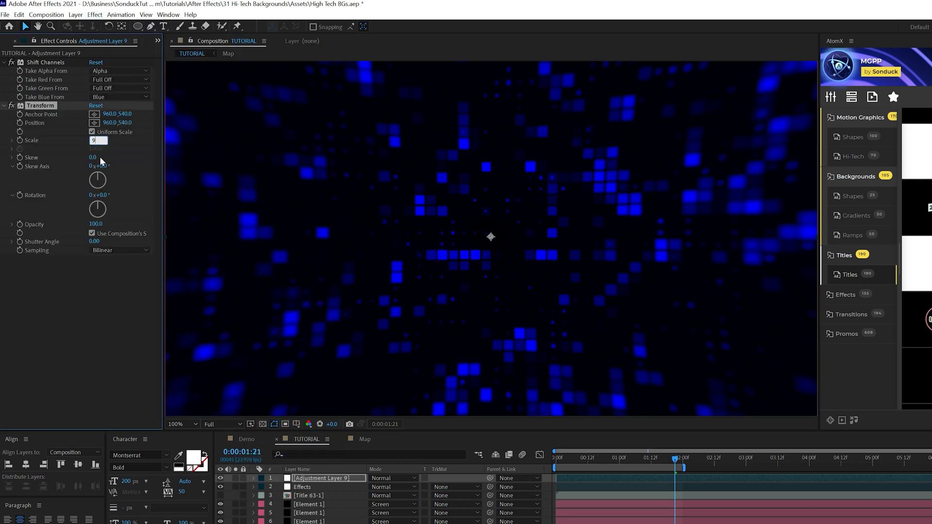
type("95")
key("Return")
Duplicate it as a green-only copy, blue off and green restored, at Scale 100
left_click(301, 482)
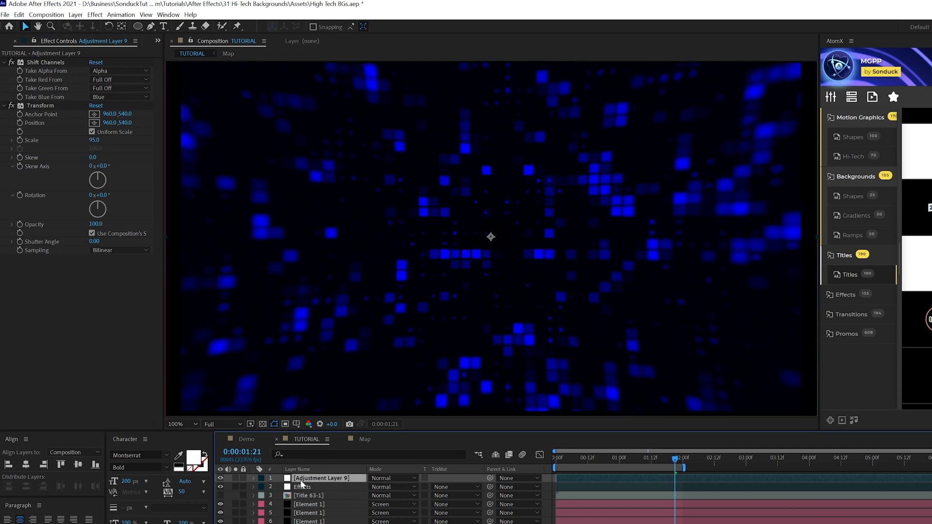
key("ctrl+d")
left_click(105, 97)
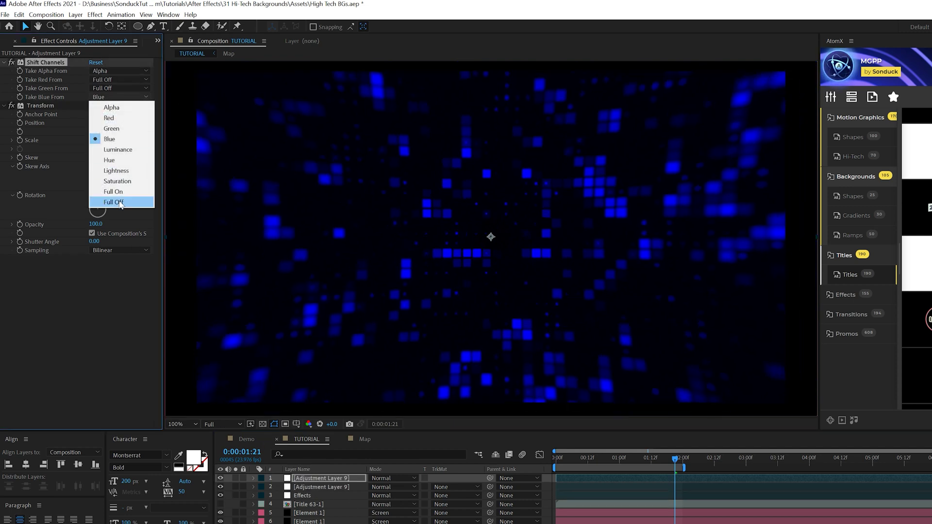
left_click(120, 202)
left_click(102, 87)
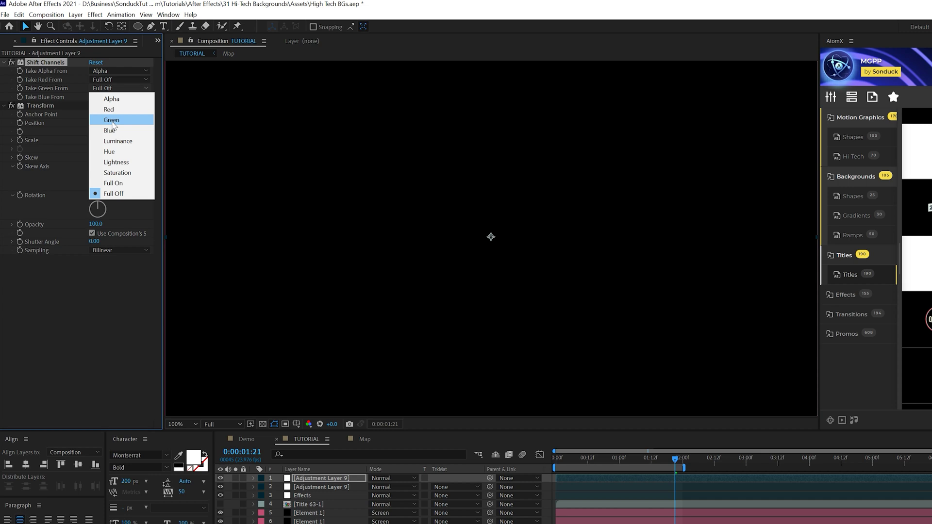
left_click(112, 120)
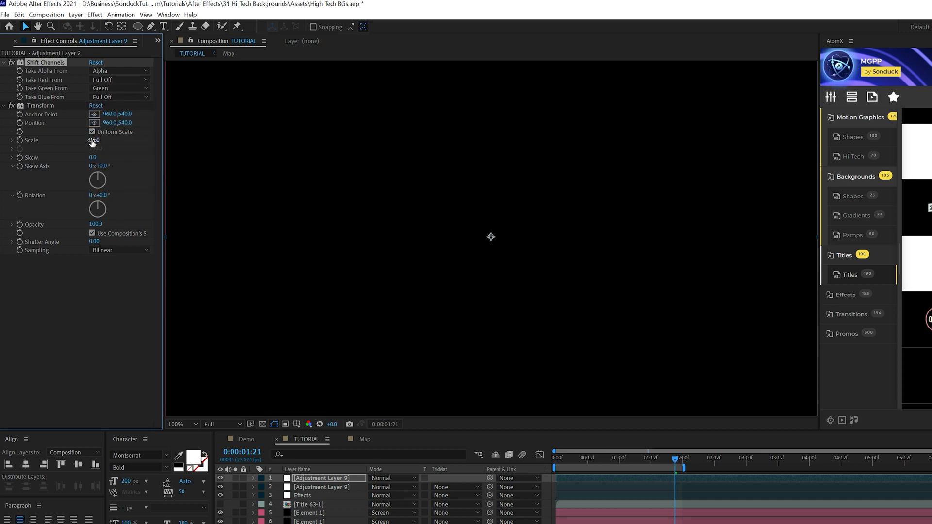
left_click(92, 140)
type("100")
key("Return")
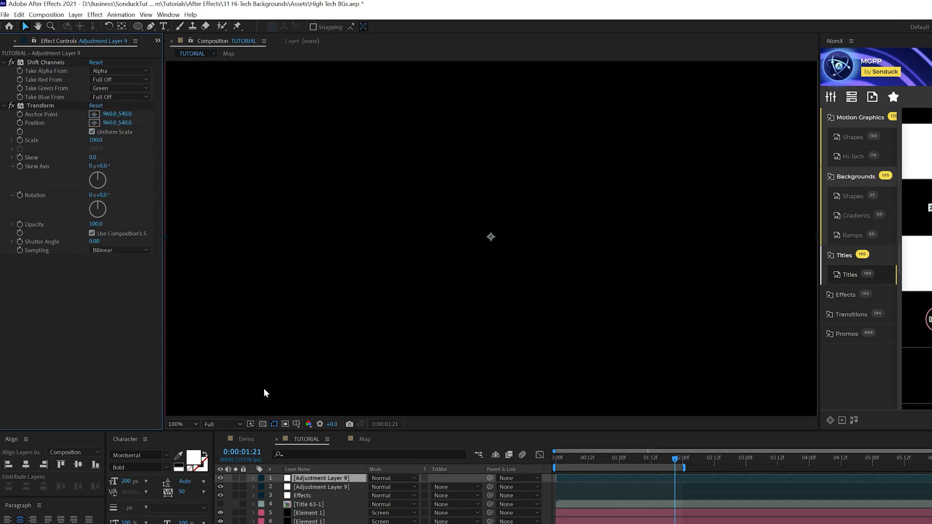
Duplicate again for a third copy at Scale 105 with green off and red restored
left_click(302, 482)
key("ctrl+d")
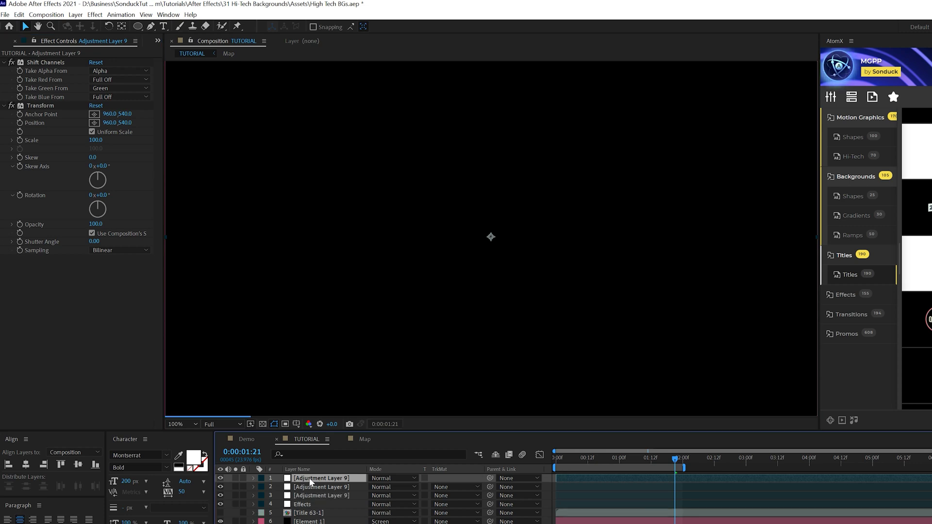
left_click(96, 140)
type("105")
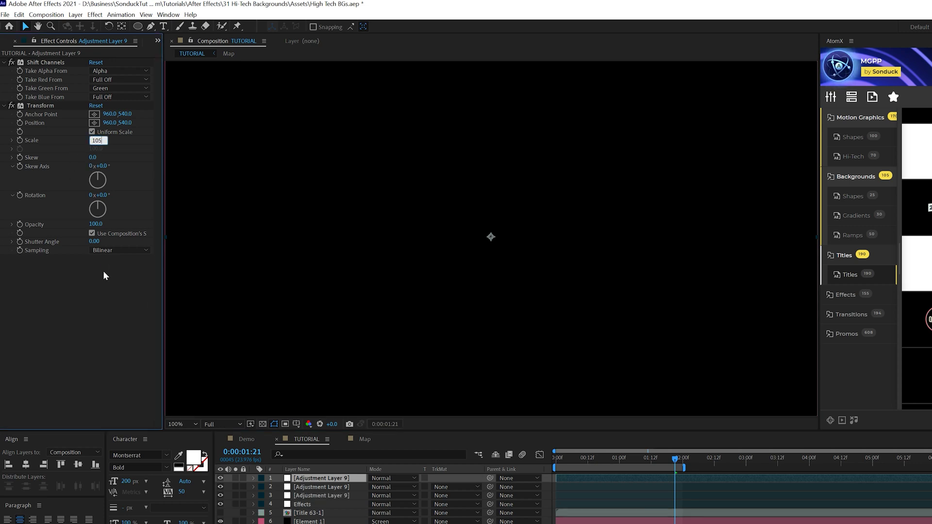
key("Return")
left_click(103, 88)
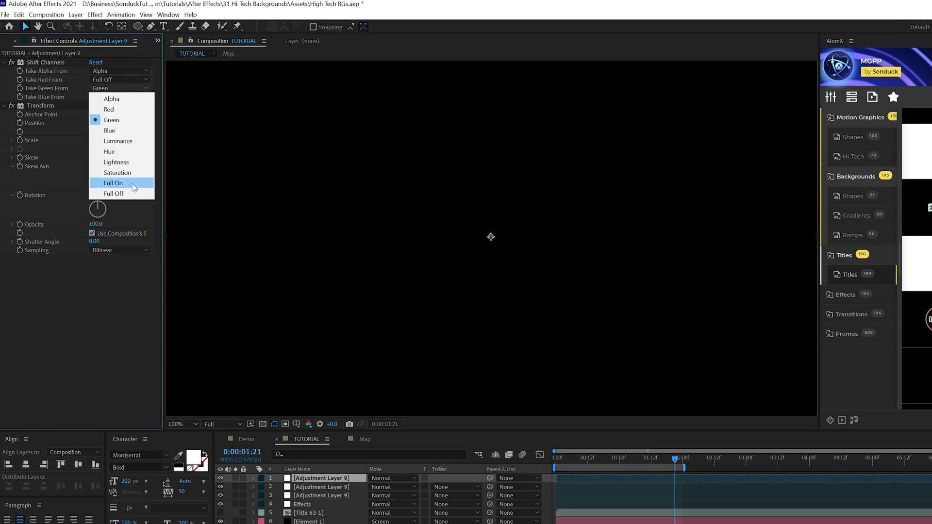
left_click(114, 193)
left_click(102, 80)
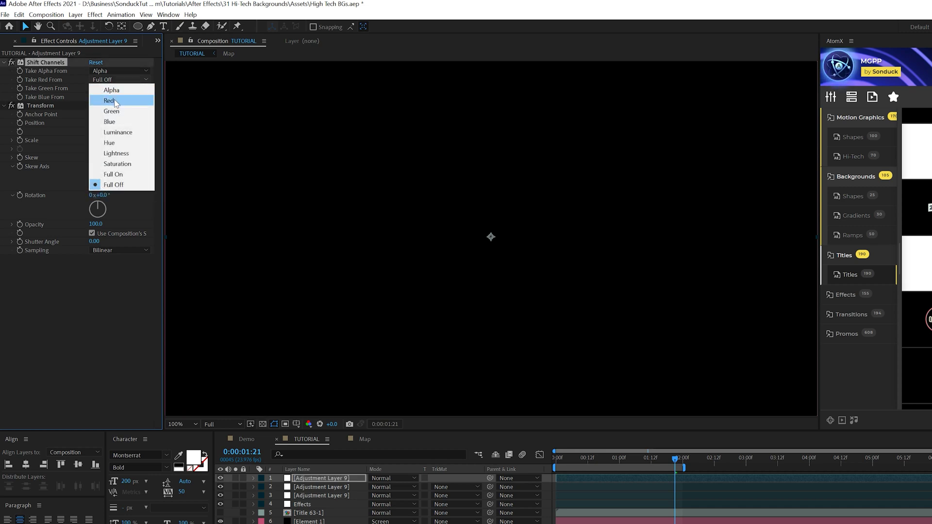
left_click(246, 264)
left_click(313, 496)
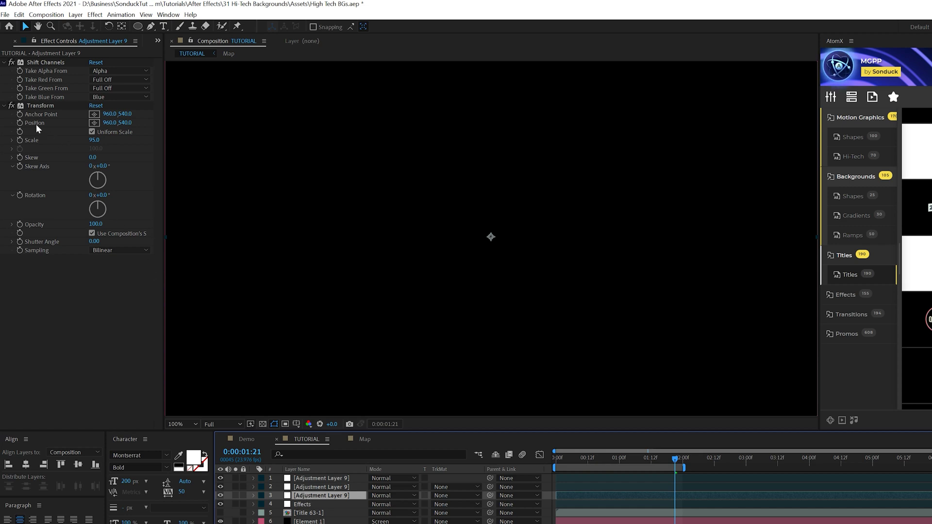
left_click(19, 122)
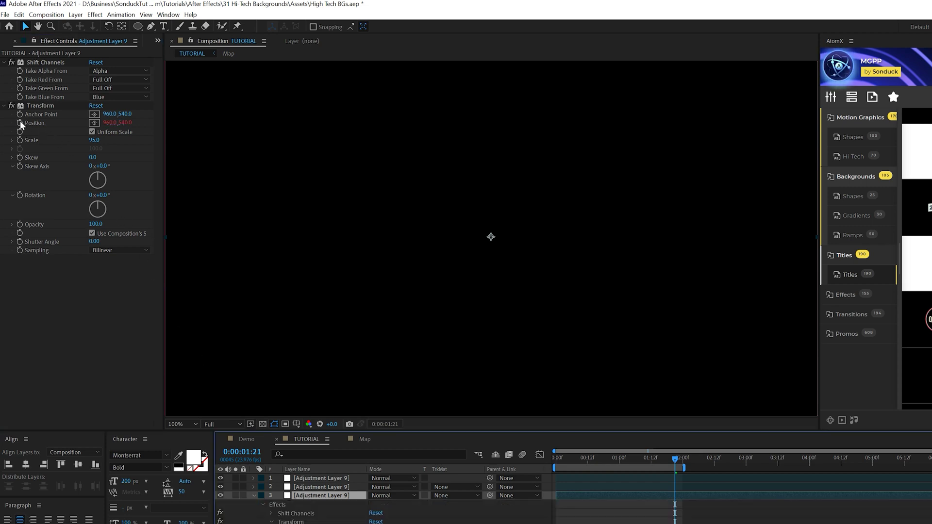
Give the blue layer's Position a wiggle(10,10) expression and set all three adjustment layers to Lighten
type("wiggle()")
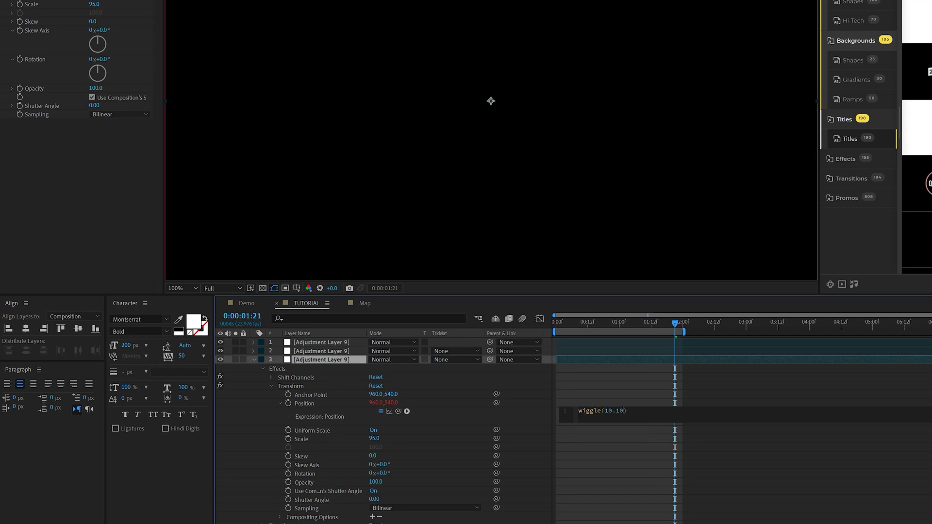
left_click(253, 360)
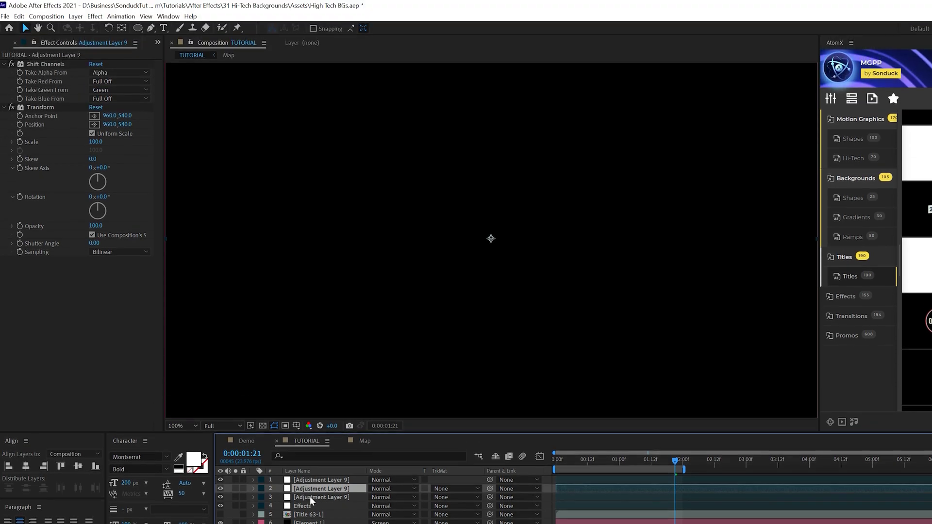
left_click(310, 498, "shift")
left_click(310, 482, "shift")
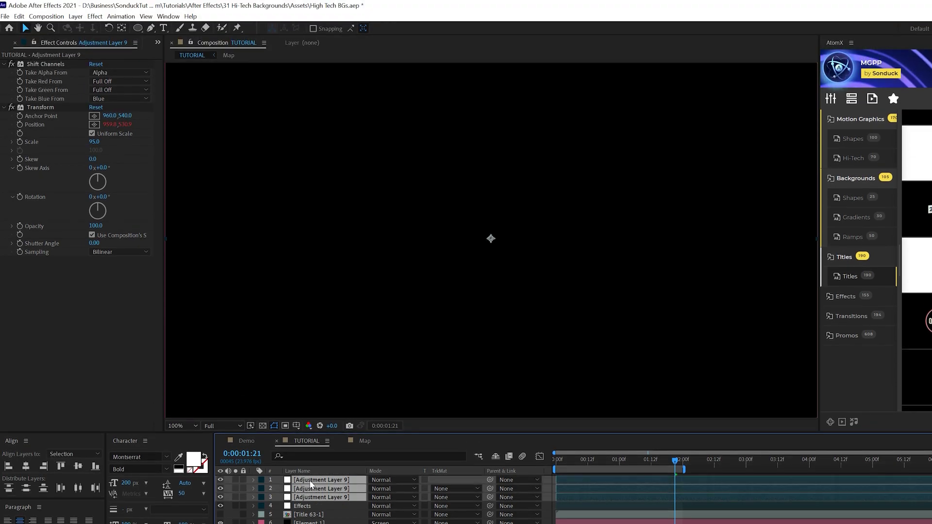
left_click(395, 481)
left_click(389, 175)
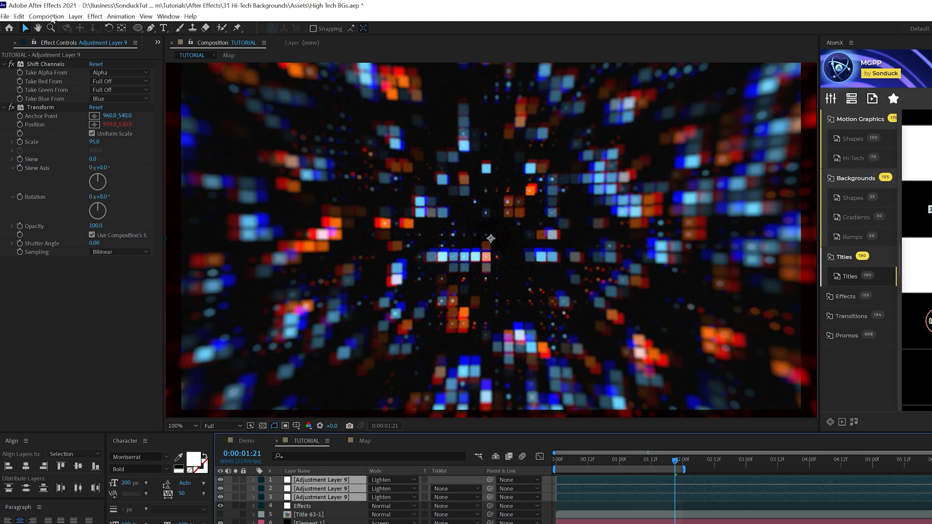
Pre-compose the three adjustment layers as 'RGB' and enable Collapse Transformations on it
key("ctrl+shift+c")
type("RGB")
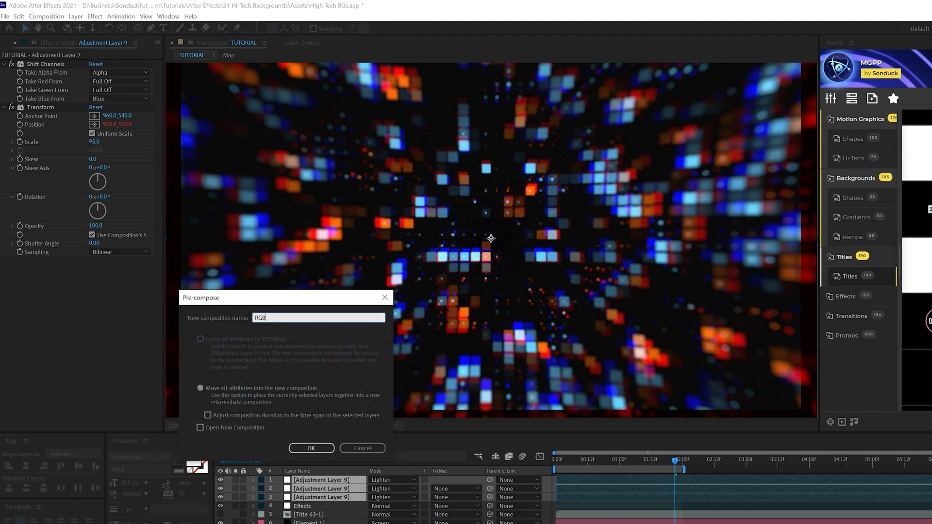
key("Return")
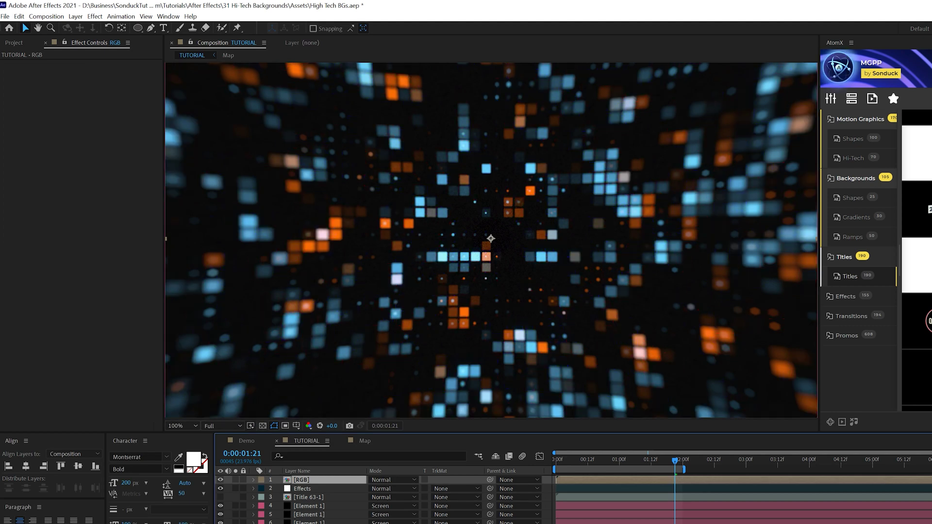
key("F4")
left_click(379, 480)
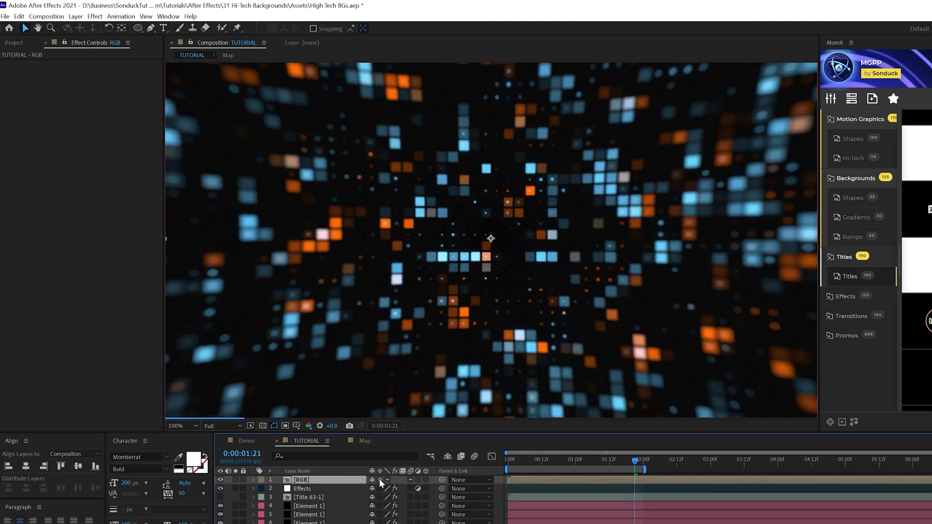